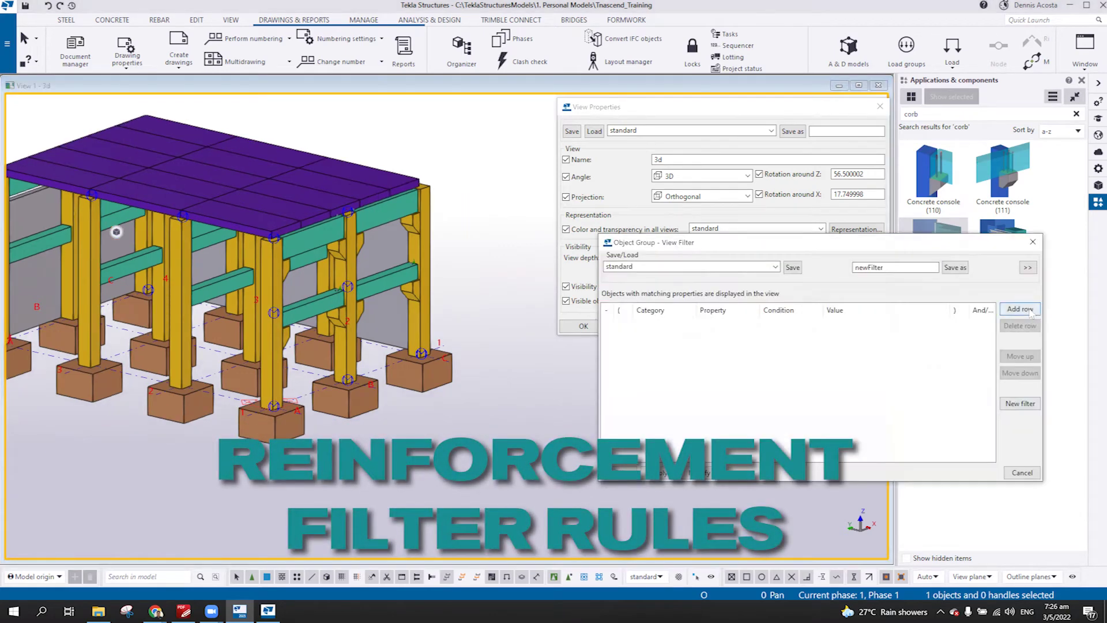
# Step: Add a filter rule, Object type equals Reinforcing bar, and apply it to the view
pyautogui.click(1021, 309)
pyautogui.click(648, 327)
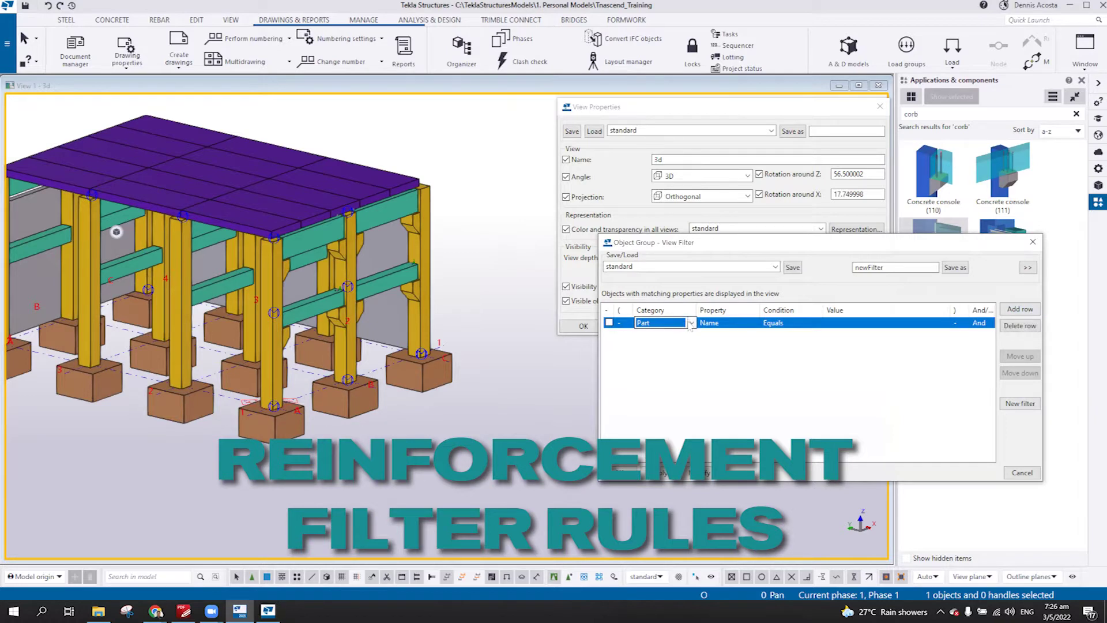
pyautogui.click(664, 323)
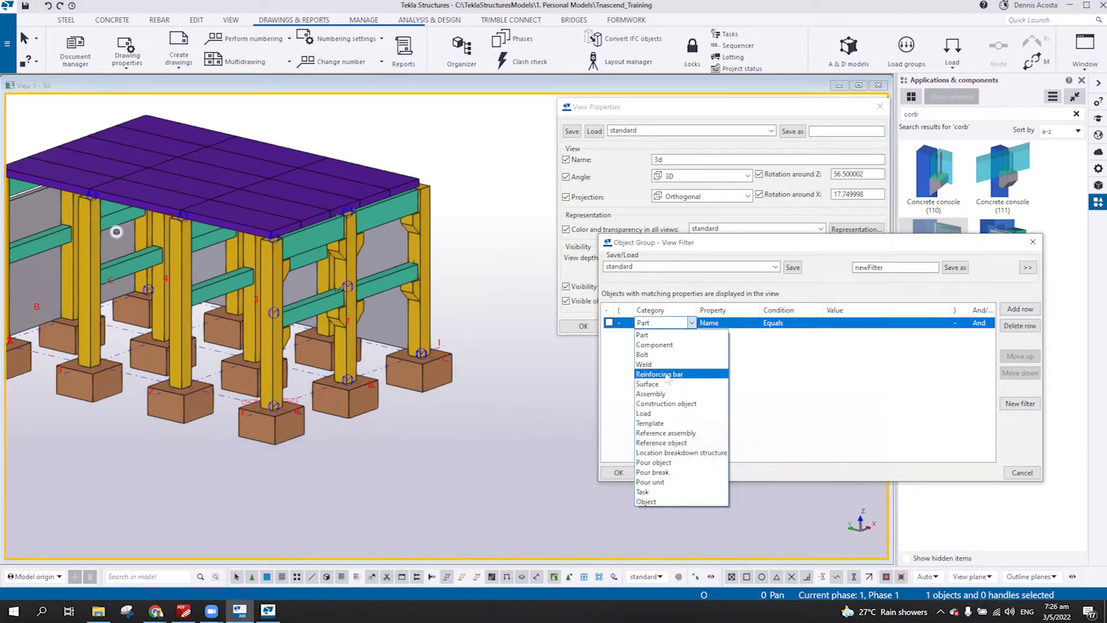
pyautogui.click(668, 502)
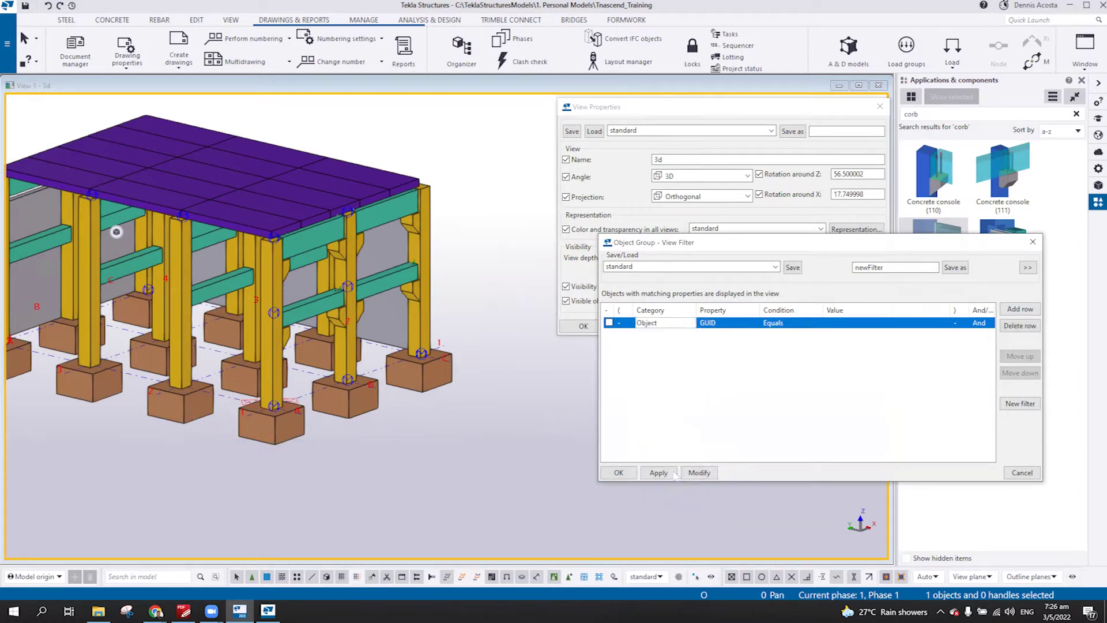
pyautogui.click(750, 326)
pyautogui.click(755, 323)
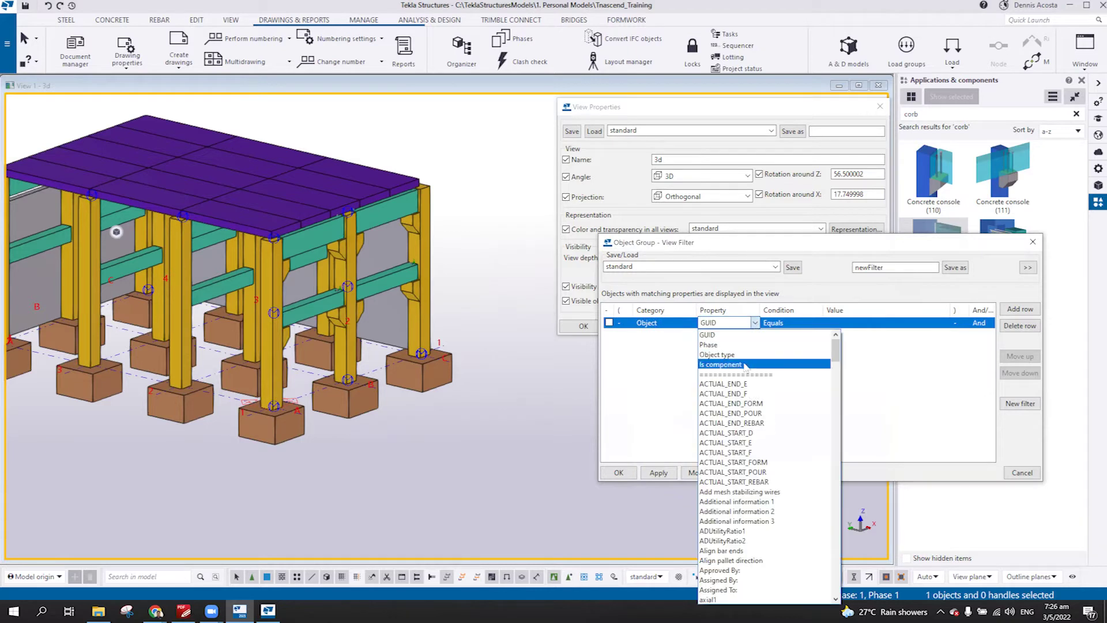
pyautogui.click(745, 355)
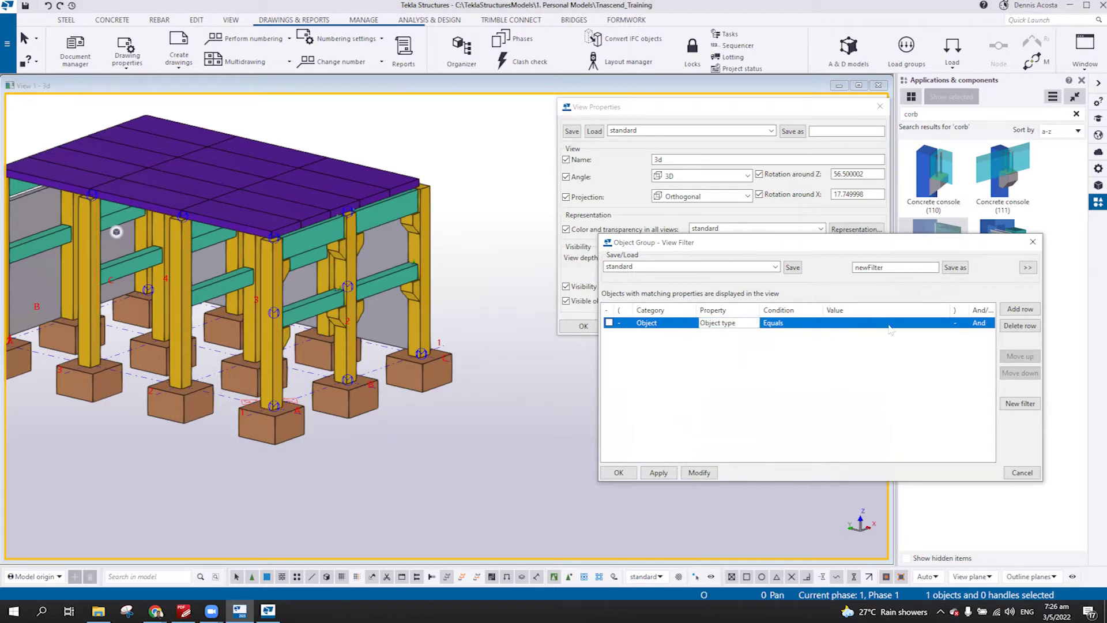
pyautogui.click(927, 323)
pyautogui.click(946, 324)
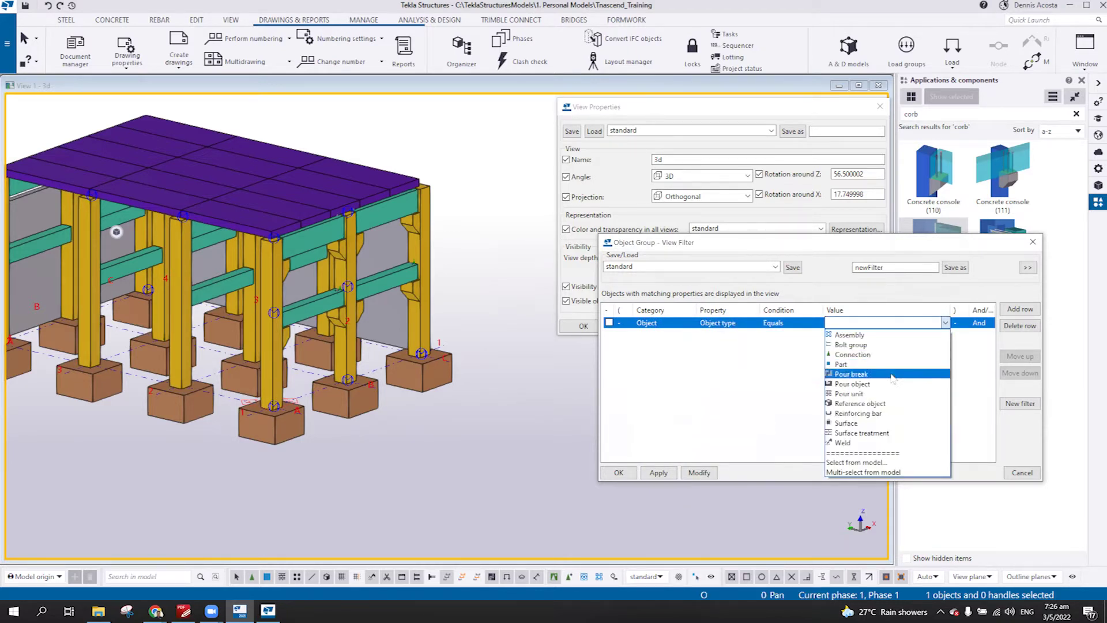
pyautogui.click(883, 414)
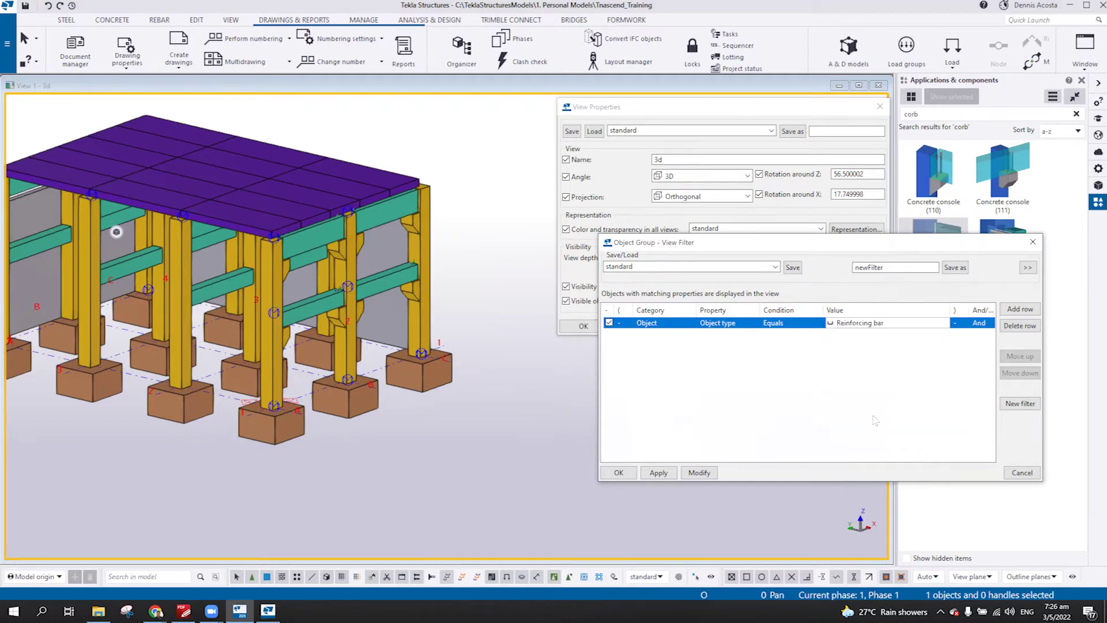
pyautogui.click(707, 473)
# Step: Check the rebar-only model view and add a second filter row
pyautogui.scroll(3, 267, 236)
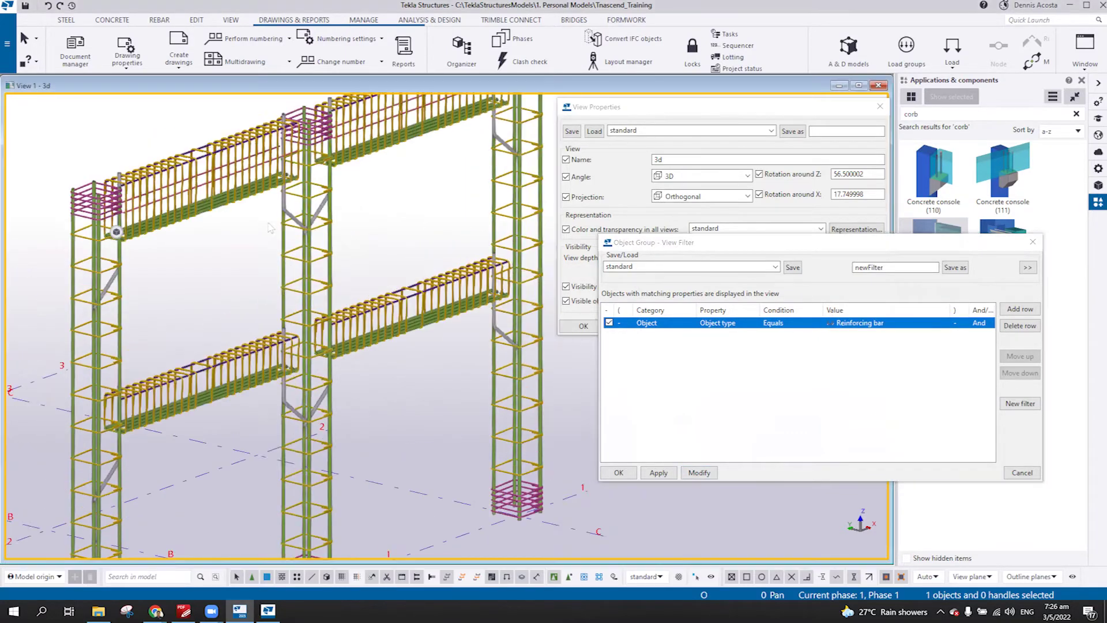
pyautogui.scroll(-3, 267, 237)
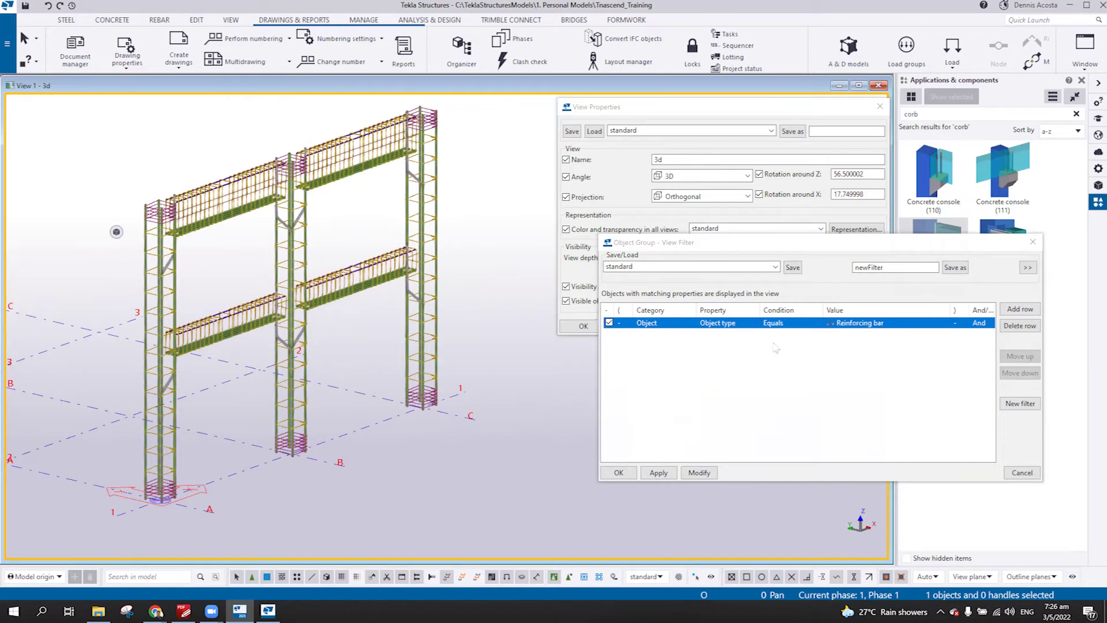
pyautogui.click(1021, 309)
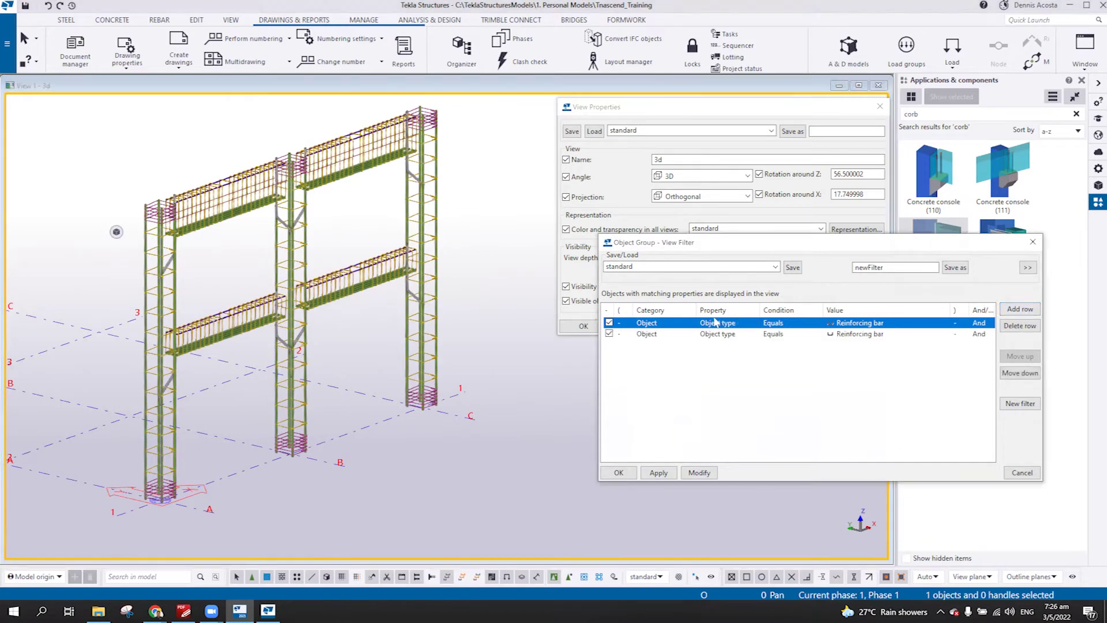
# Step: Set the second rule to Reinforcing bar Name equals BOTTOM_BAR, picked from a bottom bar in the model, and apply it
pyautogui.click(668, 334)
pyautogui.click(669, 334)
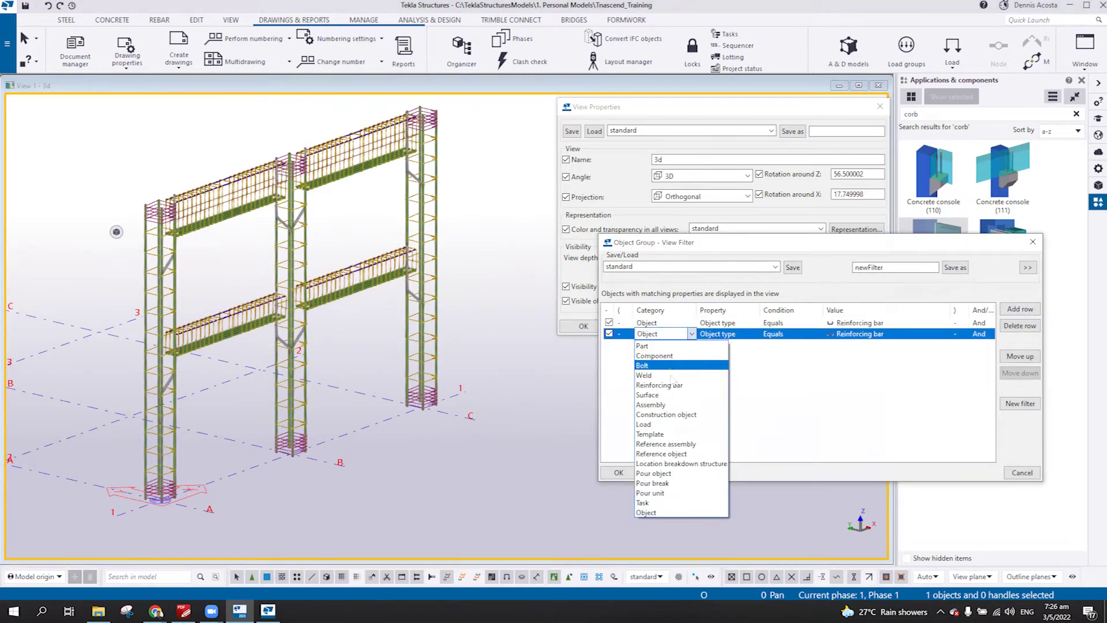
pyautogui.click(660, 385)
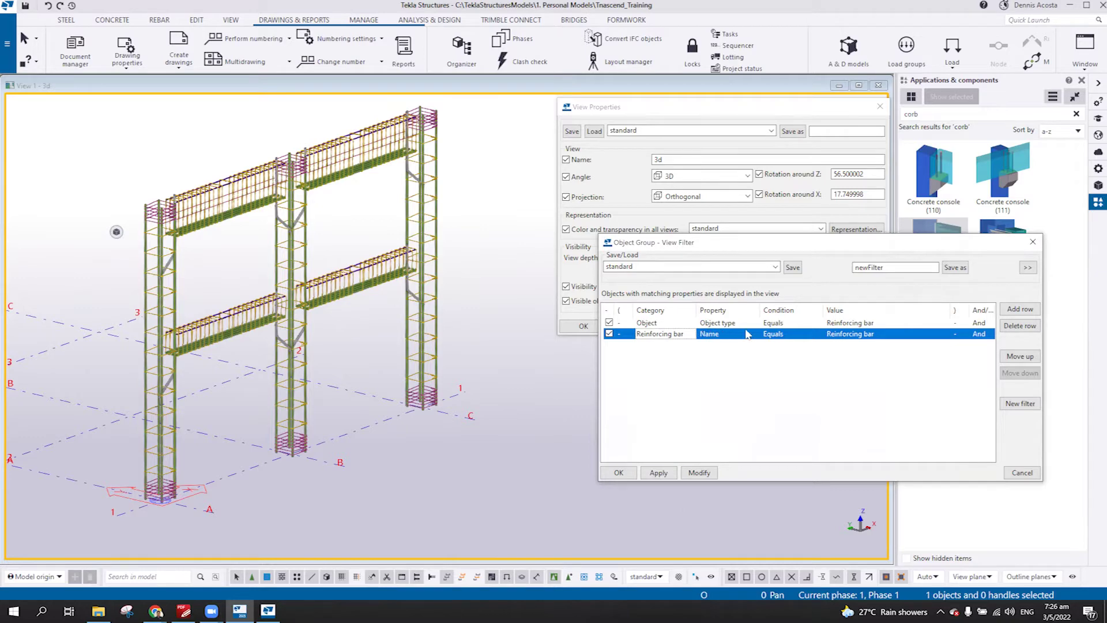
pyautogui.click(880, 335)
pyautogui.click(946, 334)
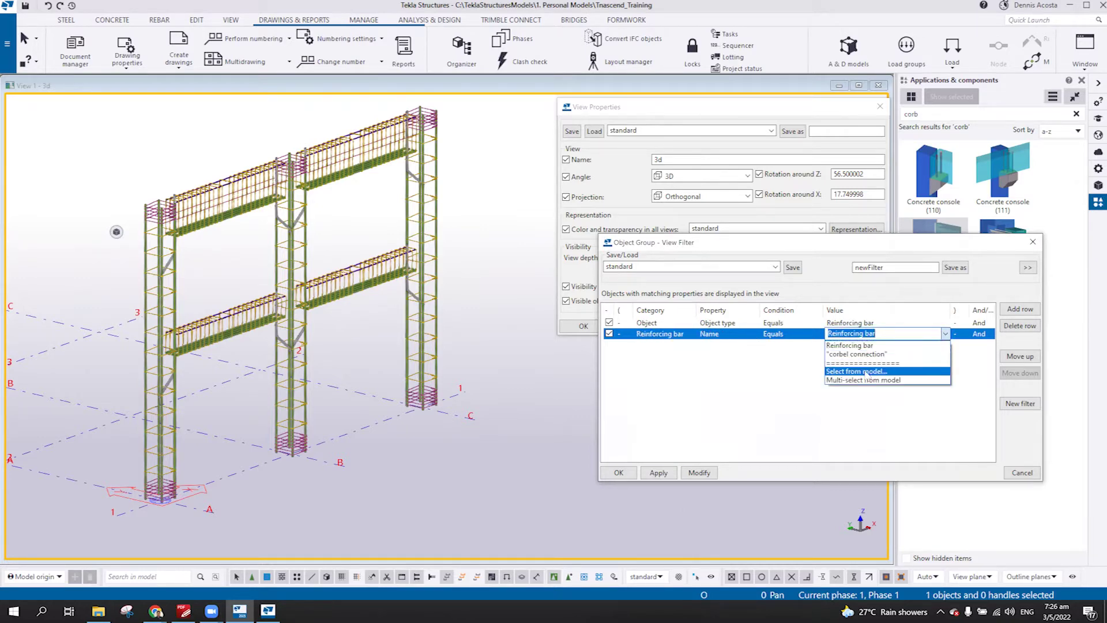
pyautogui.click(857, 371)
pyautogui.scroll(8, 170, 198)
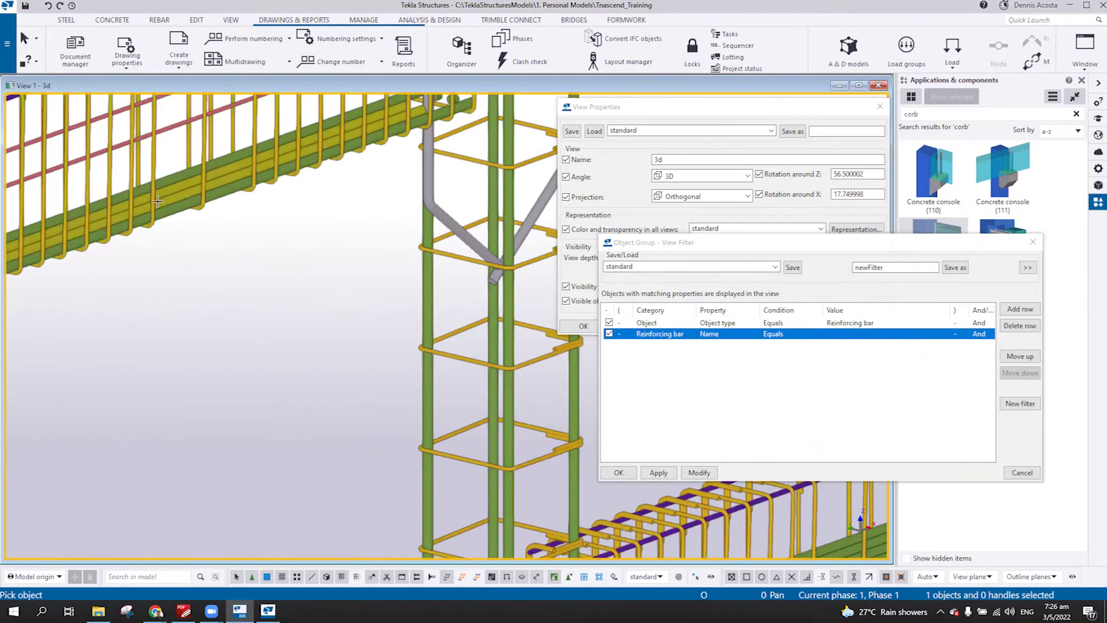
pyautogui.click(170, 198)
pyautogui.scroll(-10, 216, 259)
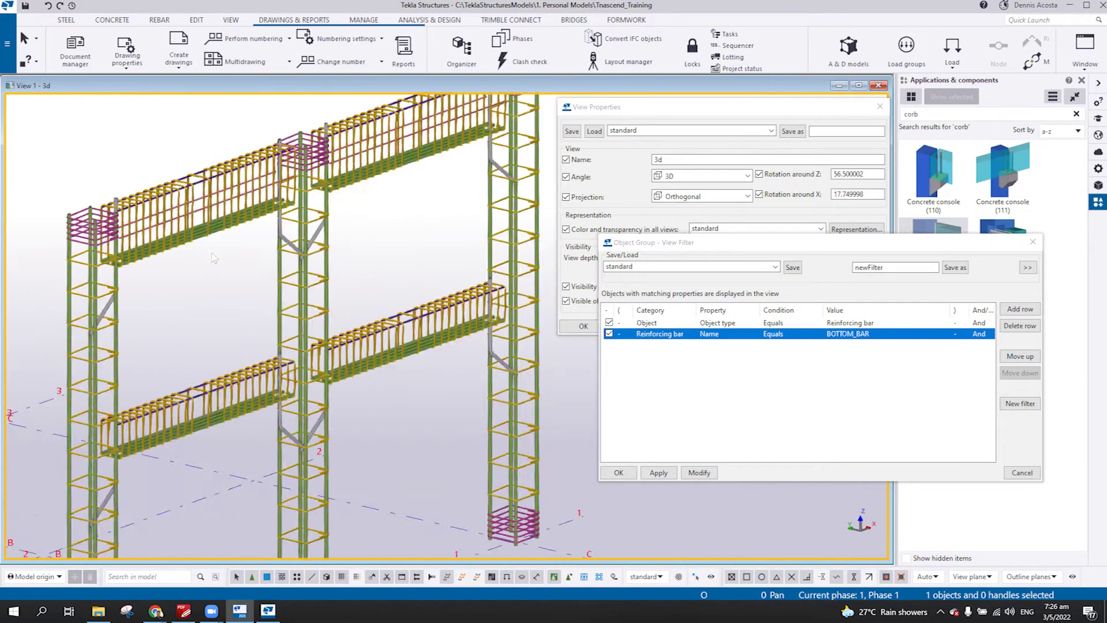
pyautogui.click(699, 473)
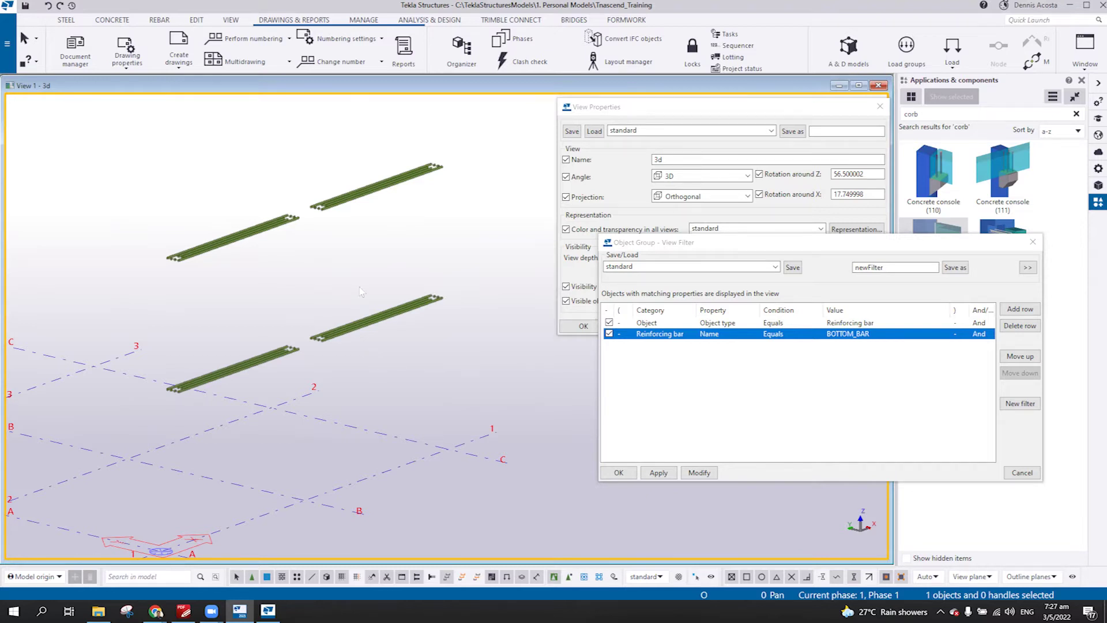
pyautogui.scroll(5, 377, 300)
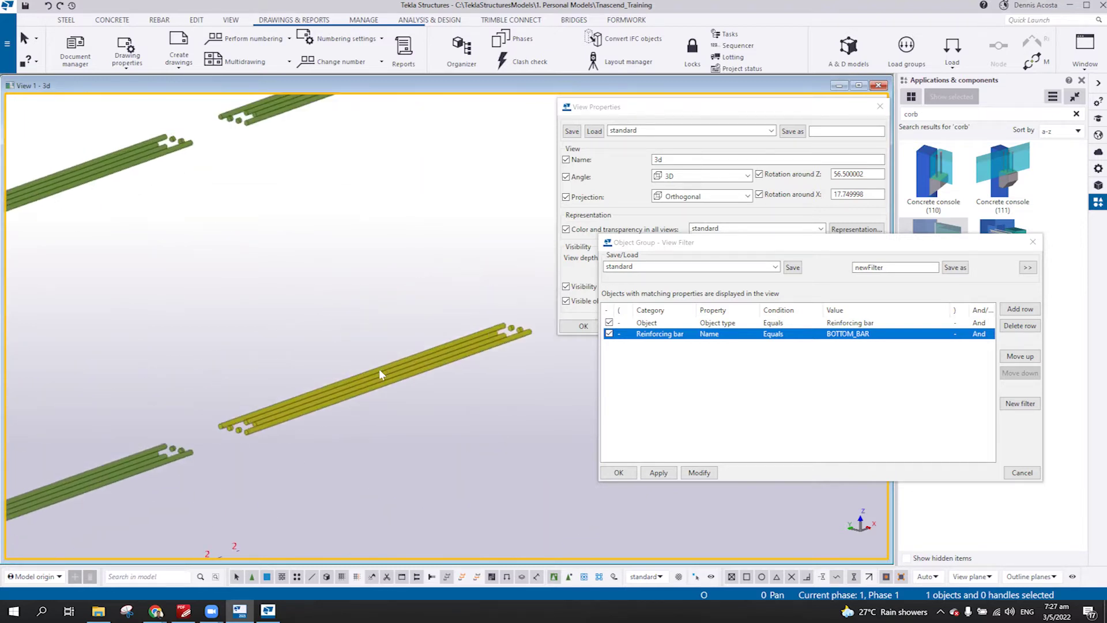
pyautogui.scroll(-5, 405, 291)
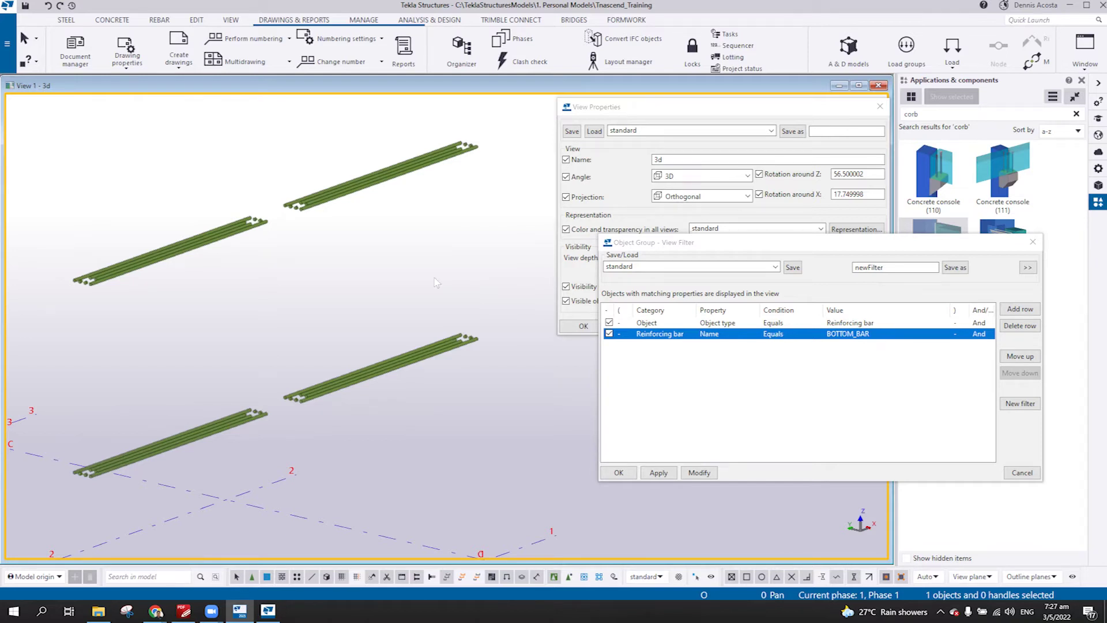
pyautogui.scroll(-1, 436, 294)
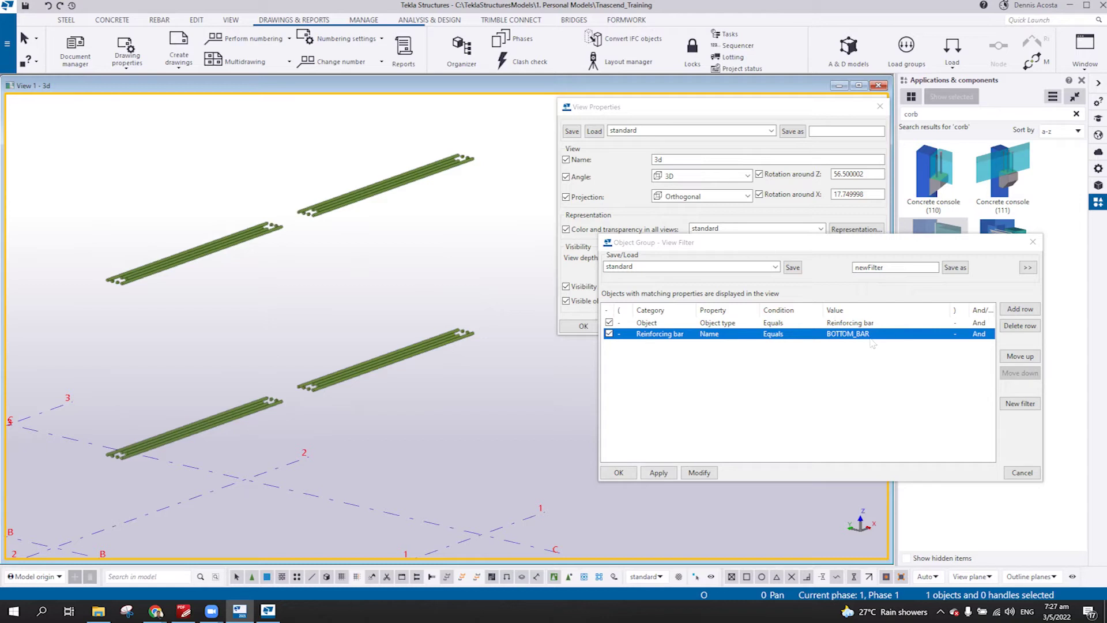
pyautogui.scroll(-2, 419, 272)
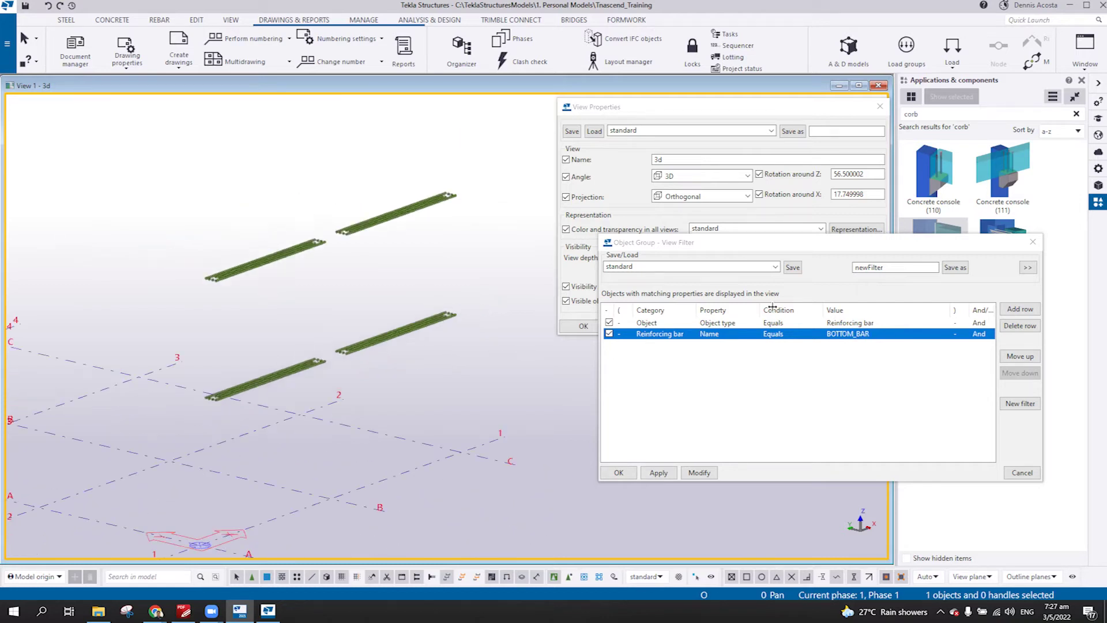
# Step: Replace the newFilter name with trans_bottom_bar and save the filter
pyautogui.doubleClick(881, 267)
pyautogui.press('BackSpace')
pyautogui.hotkey('ctrl', 'z')
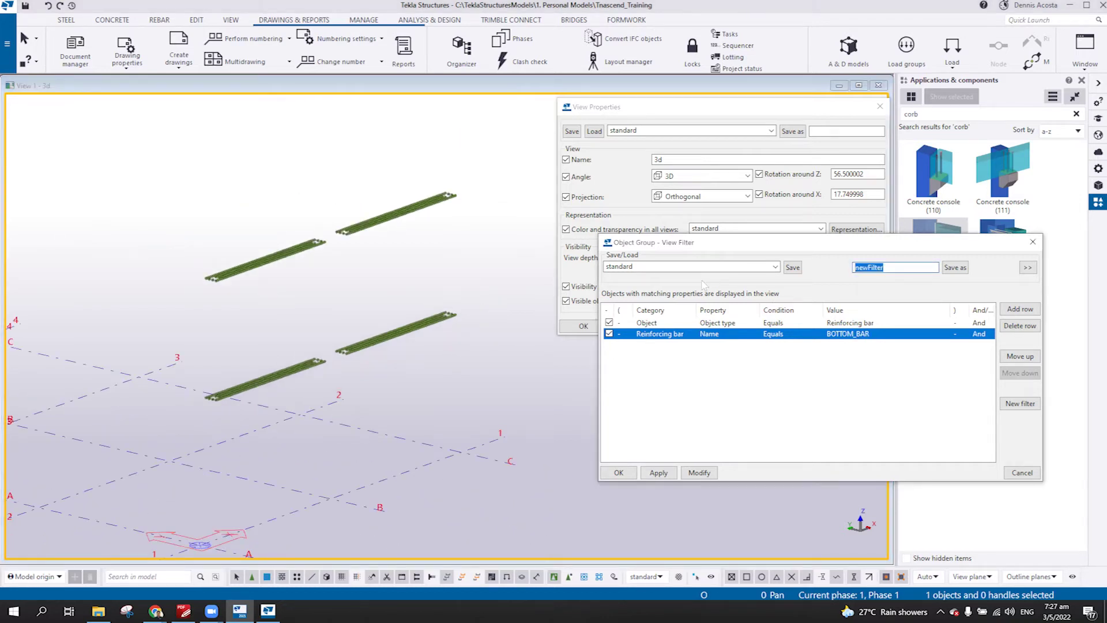
pyautogui.write('trans_bottom_bar')
pyautogui.click(955, 267)
# Step: Switch off the BOTTOM_BAR name rule and reapply so all rebar shows again
pyautogui.click(609, 334)
pyautogui.click(699, 473)
pyautogui.scroll(5, 709, 473)
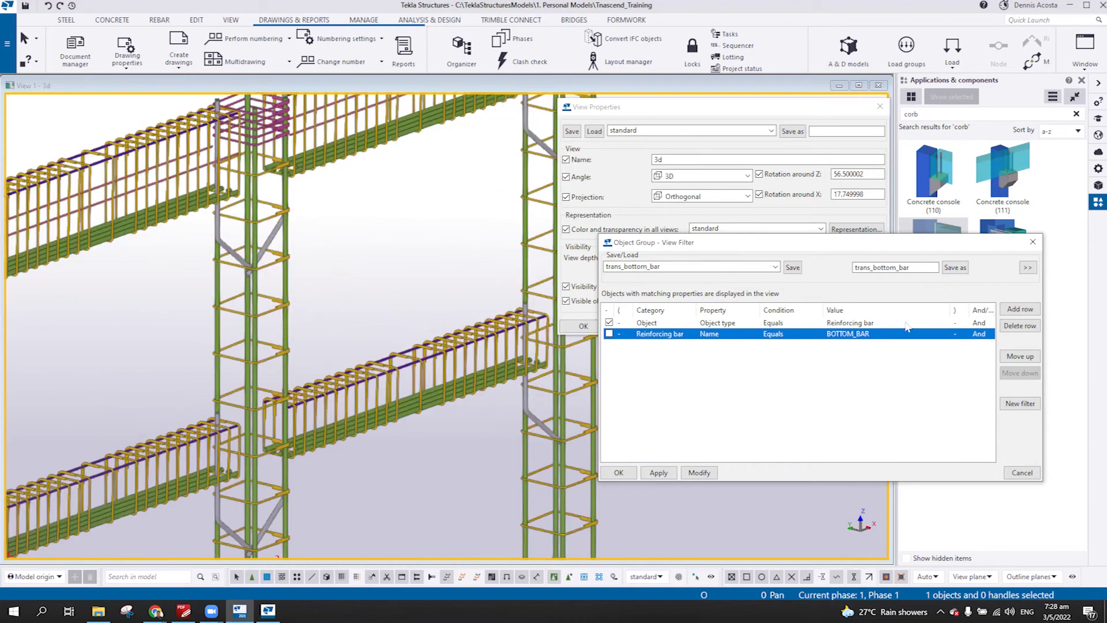
# Step: Set the bar name value to STIRRUP by picking a stirrup in the model
pyautogui.click(939, 334)
pyautogui.click(946, 334)
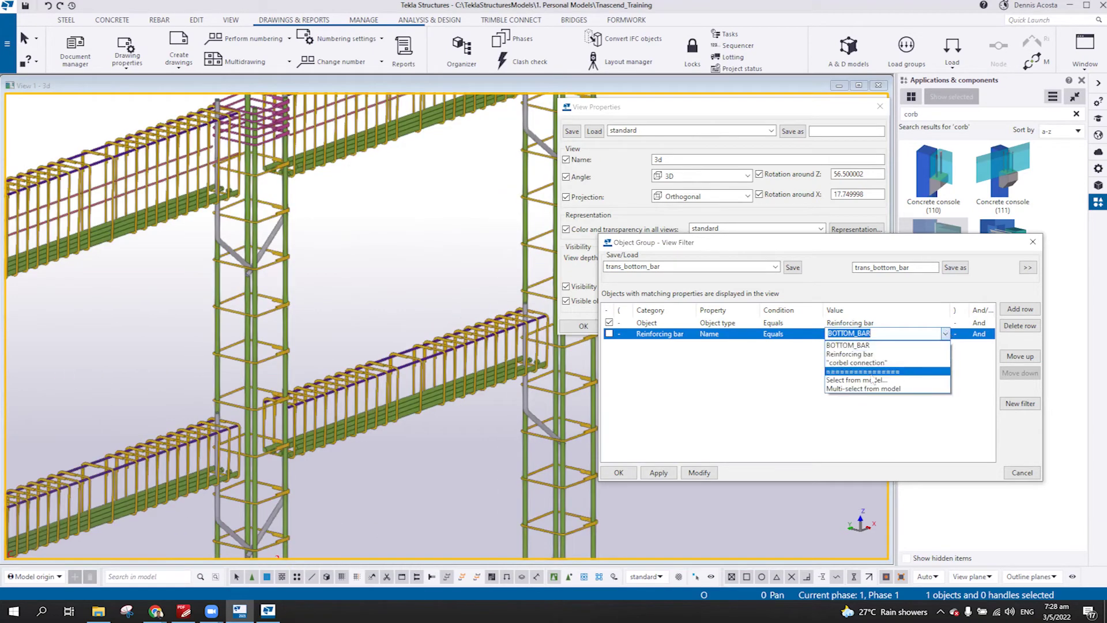
pyautogui.click(875, 380)
pyautogui.scroll(5, 375, 386)
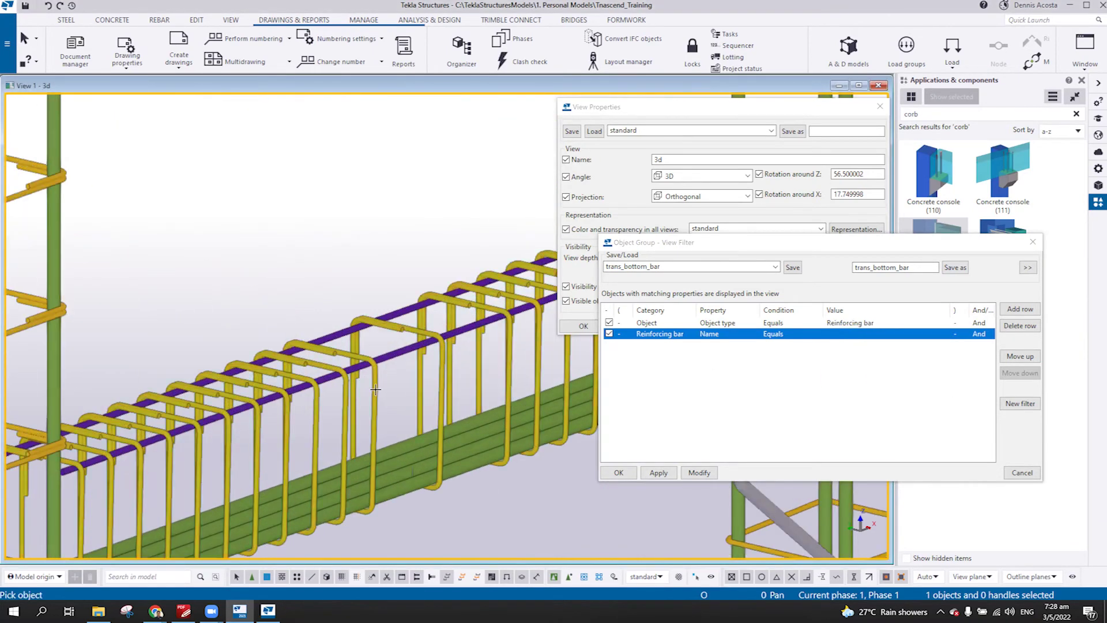
pyautogui.click(457, 379)
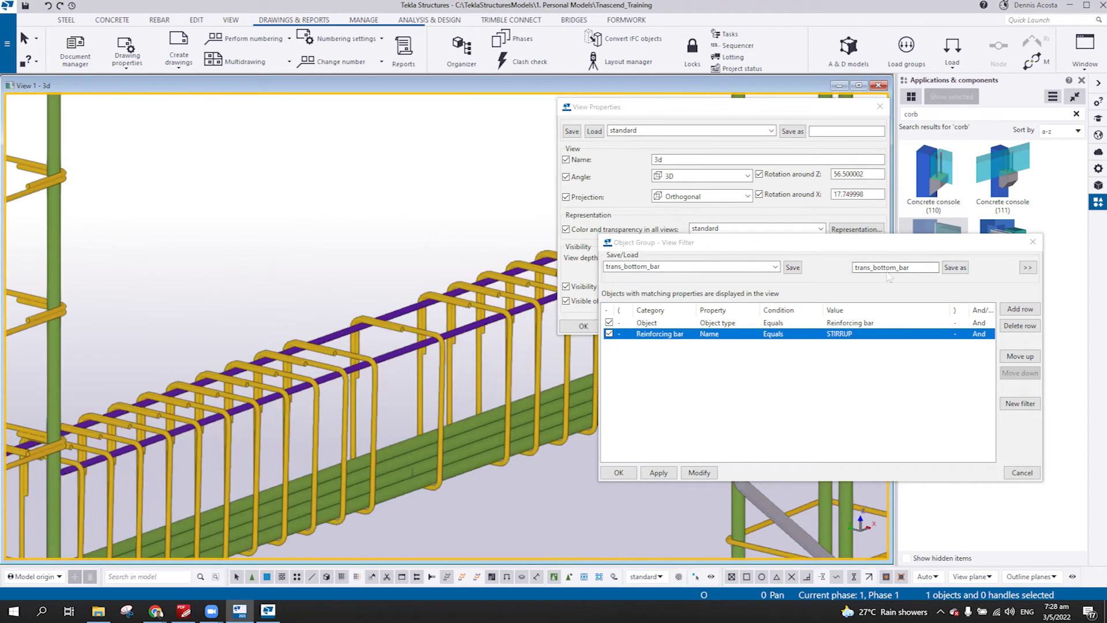
# Step: Save the filter under the name trans_links_bar
pyautogui.click(896, 268)
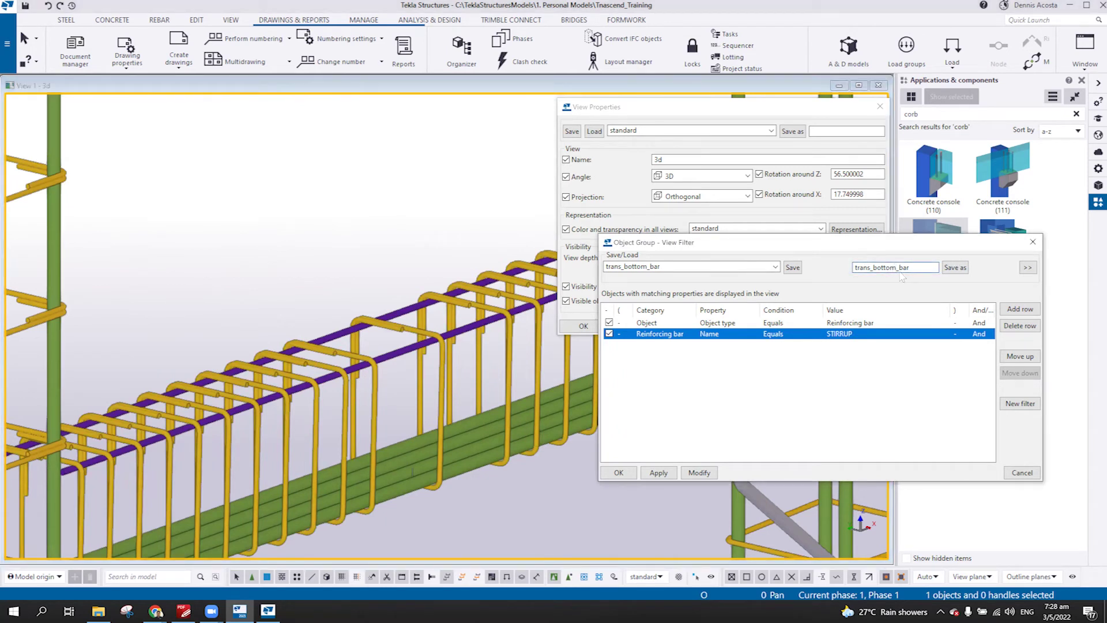
pyautogui.press('BackSpace')
pyautogui.press('BackSpace')
pyautogui.press('BackSpace')
pyautogui.press('BackSpace')
pyautogui.press('BackSpace')
pyautogui.press('BackSpace')
pyautogui.write('links')
pyautogui.click(954, 267)
pyautogui.click(699, 472)
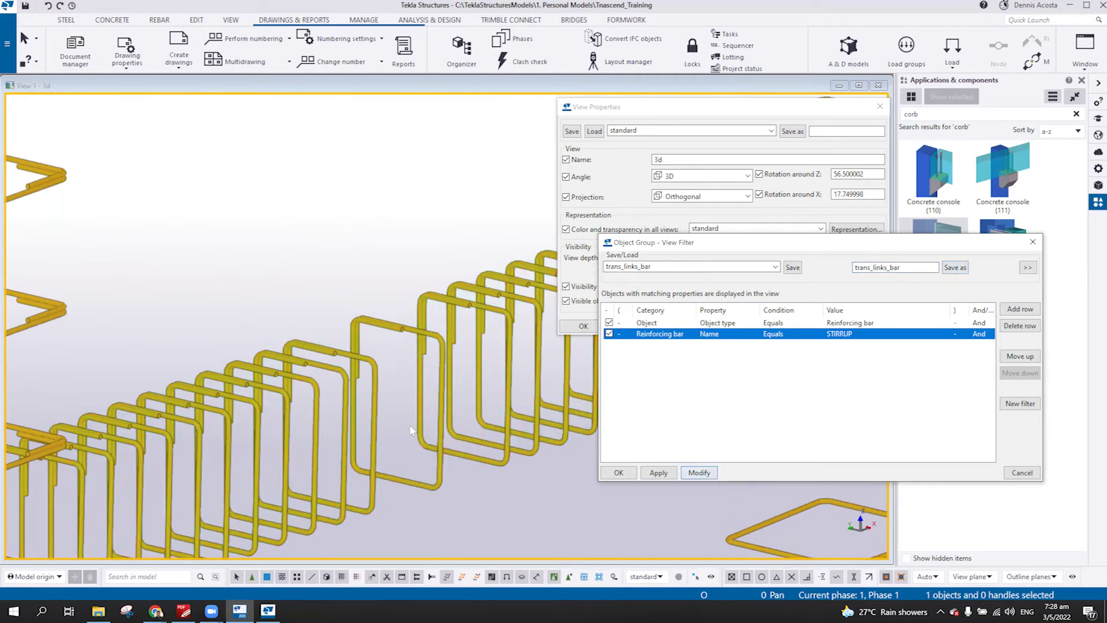
pyautogui.scroll(-5, 258, 286)
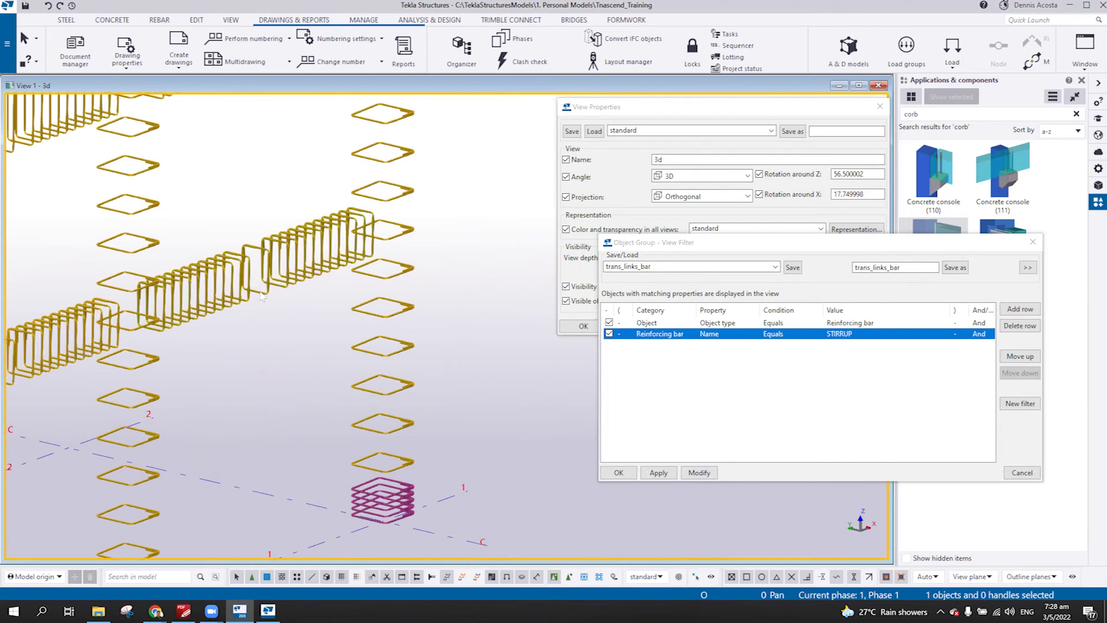
pyautogui.scroll(-3, 257, 291)
pyautogui.scroll(2, 363, 328)
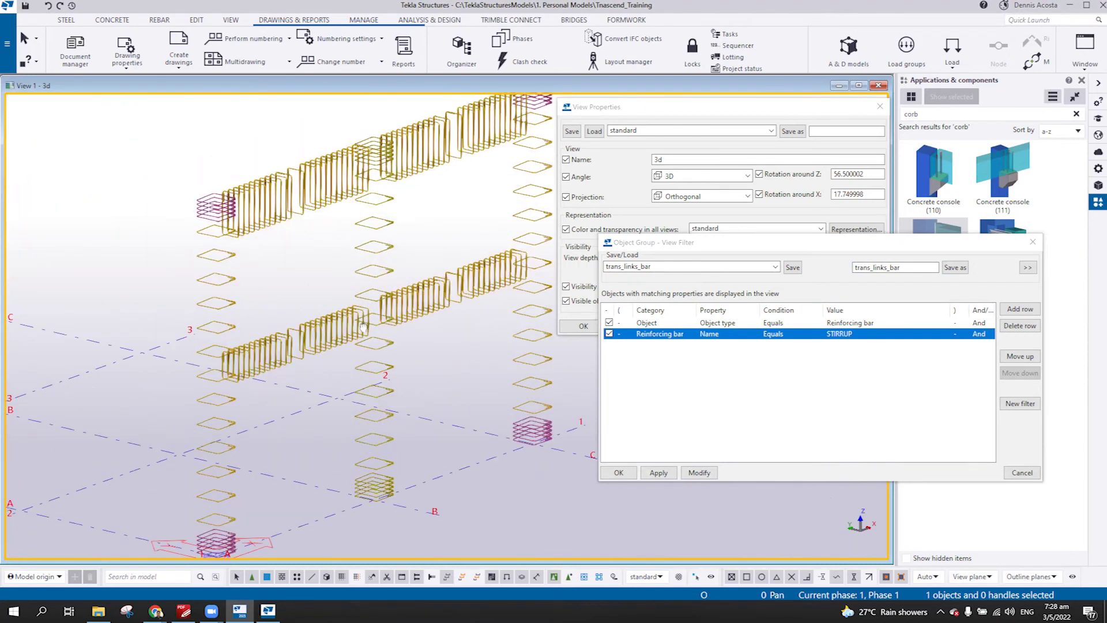
pyautogui.scroll(3, 377, 305)
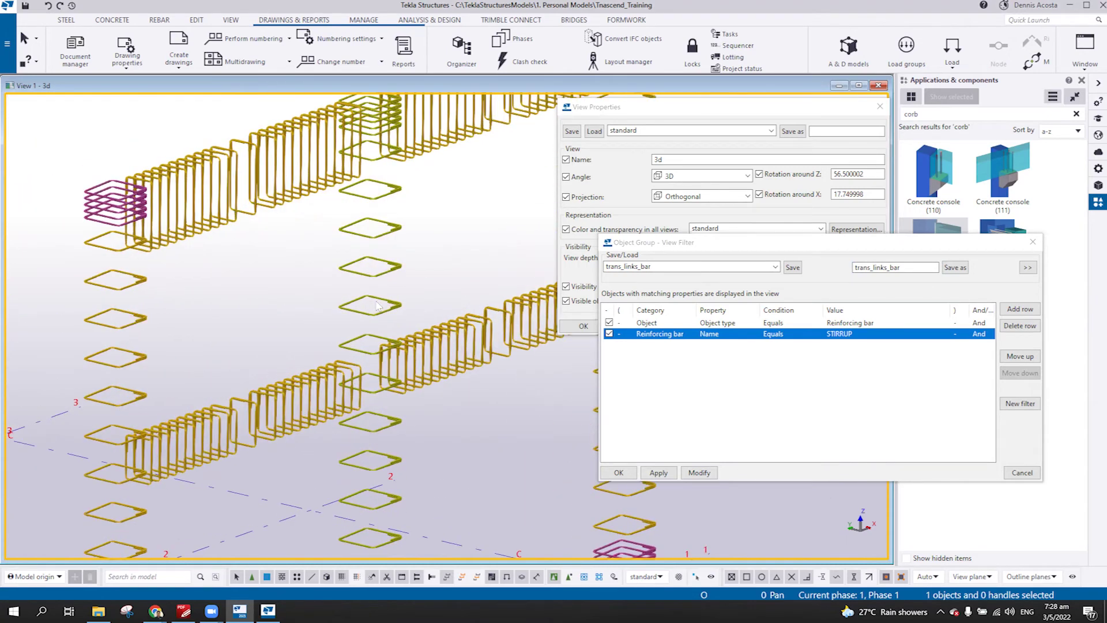
pyautogui.scroll(-3, 378, 306)
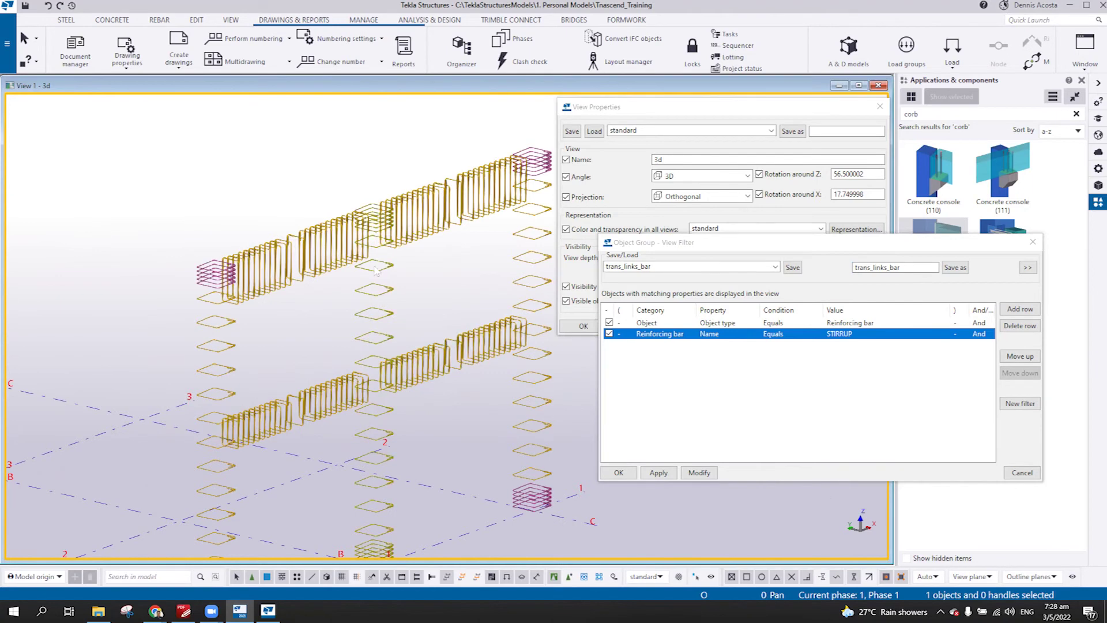
pyautogui.scroll(-3, 377, 270)
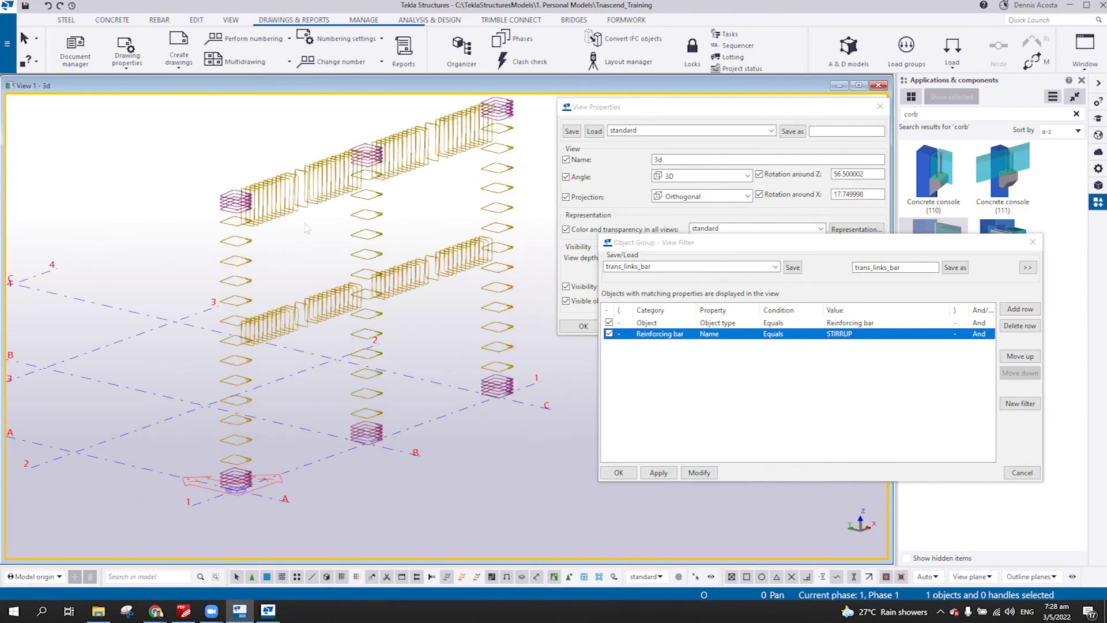
pyautogui.scroll(3, 306, 229)
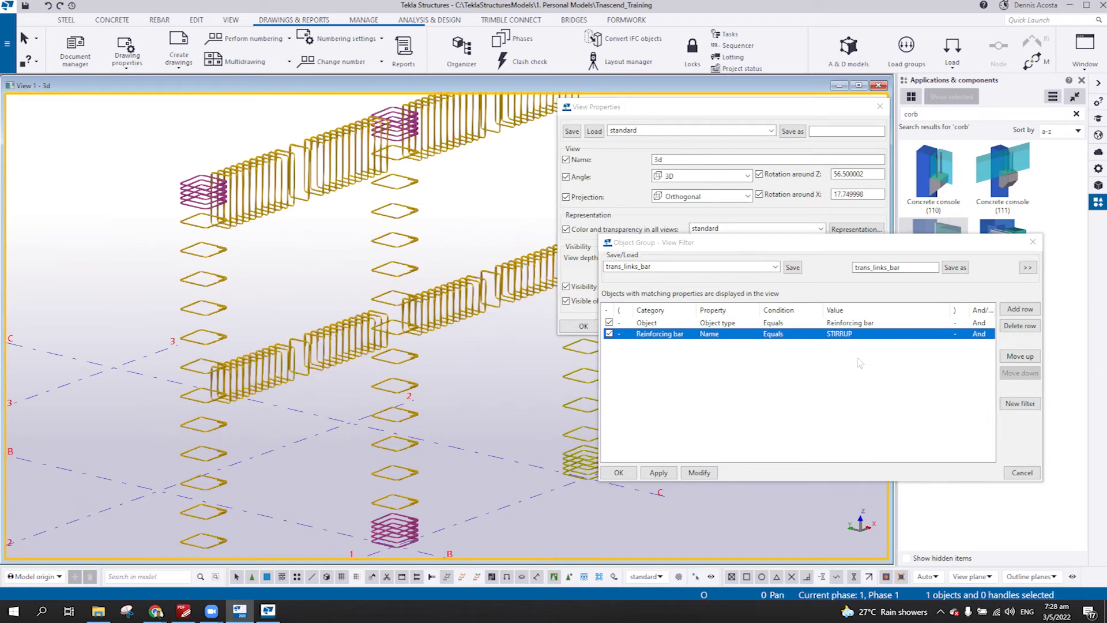
pyautogui.scroll(-3, 420, 277)
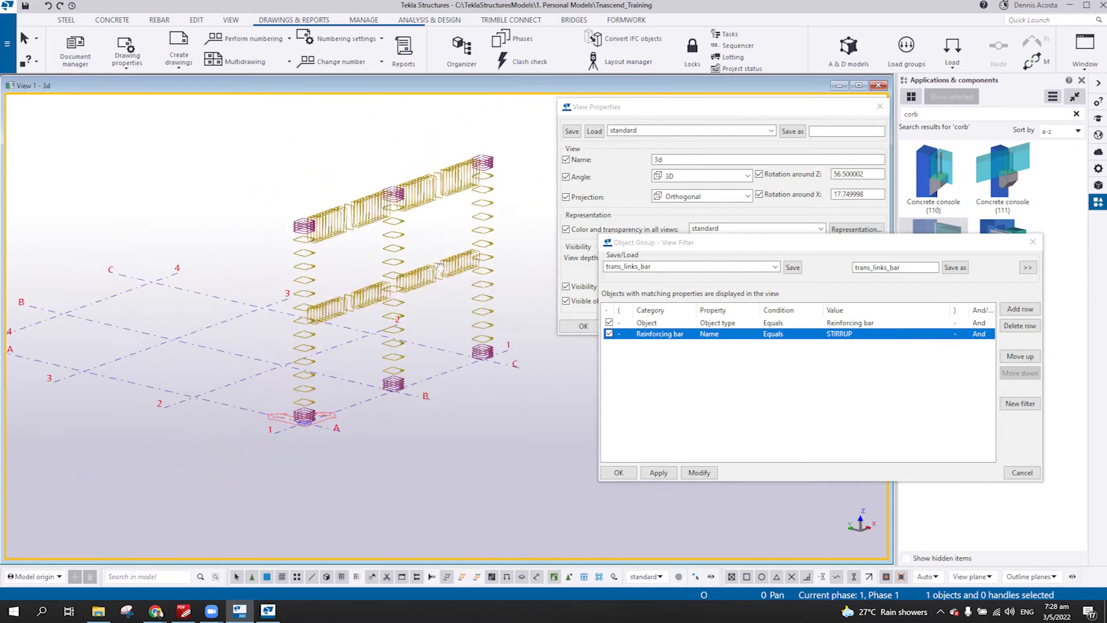
pyautogui.scroll(5, 365, 316)
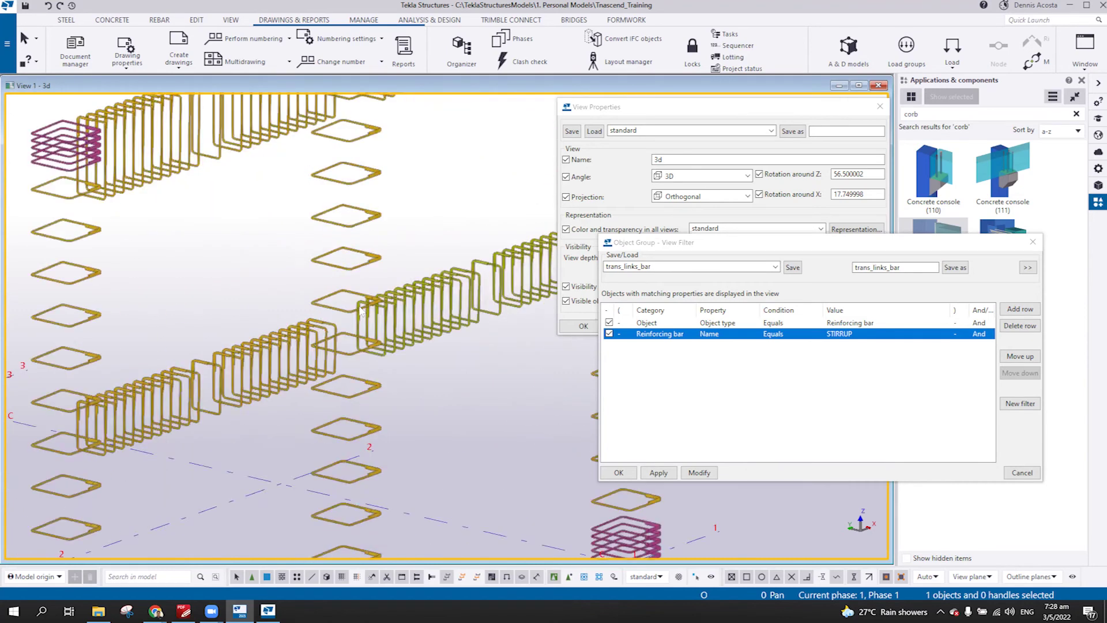
pyautogui.scroll(-3, 365, 316)
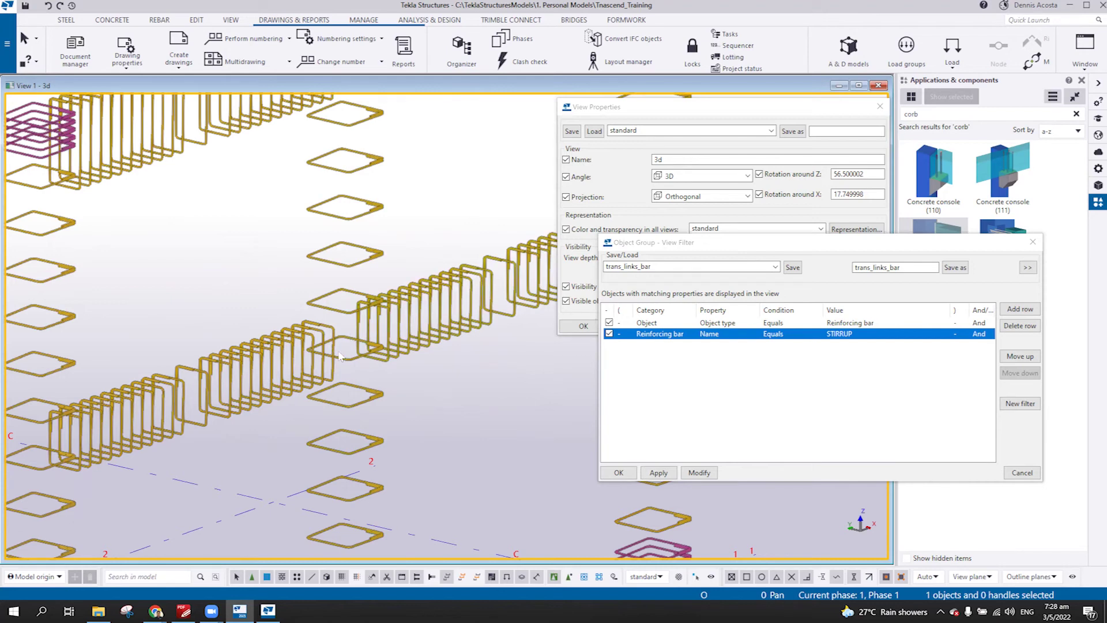
pyautogui.scroll(2, 341, 357)
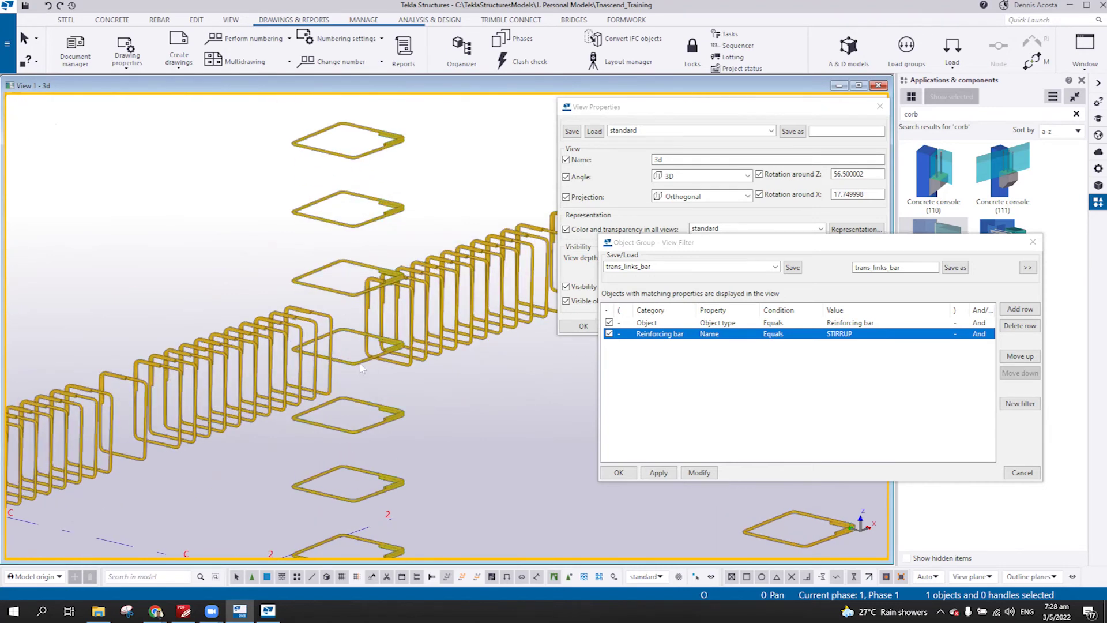
pyautogui.scroll(4, 361, 375)
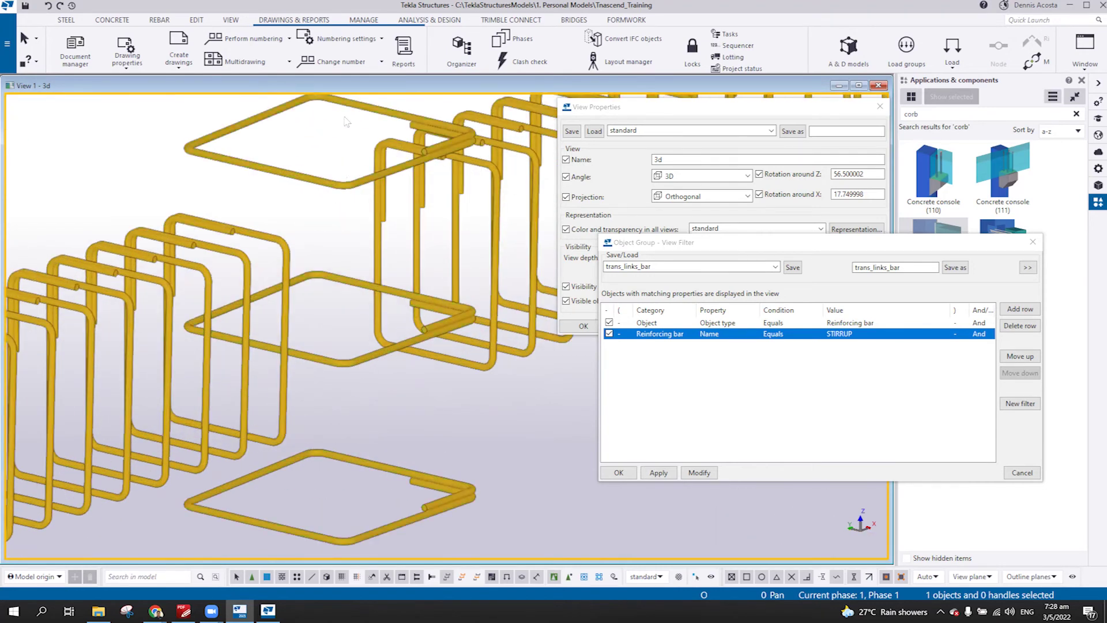
pyautogui.scroll(-5, 358, 361)
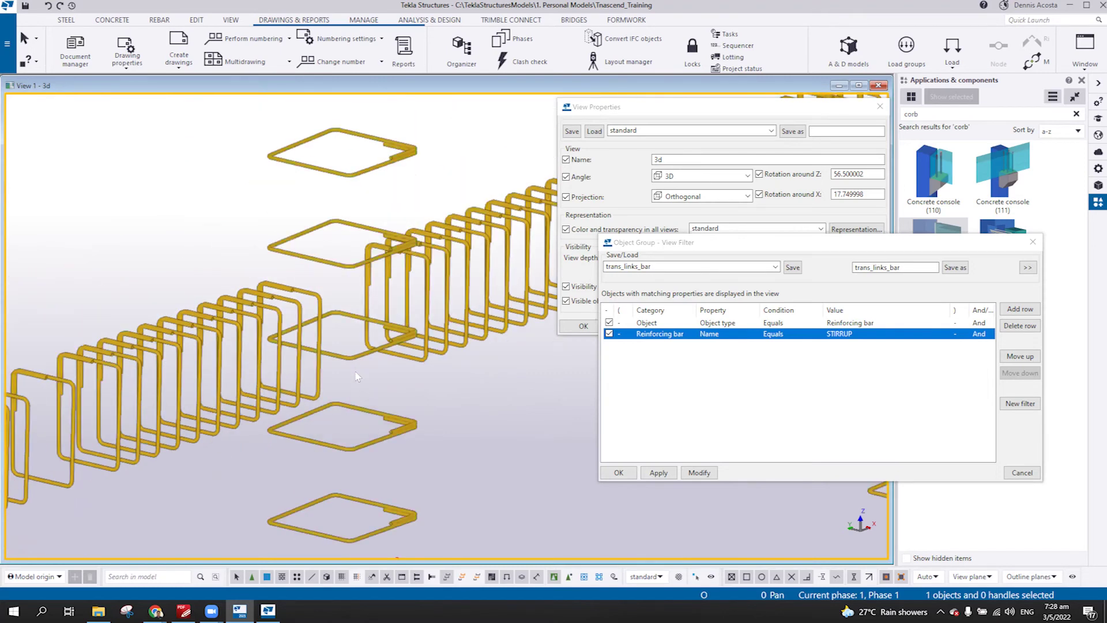
pyautogui.scroll(-4, 355, 376)
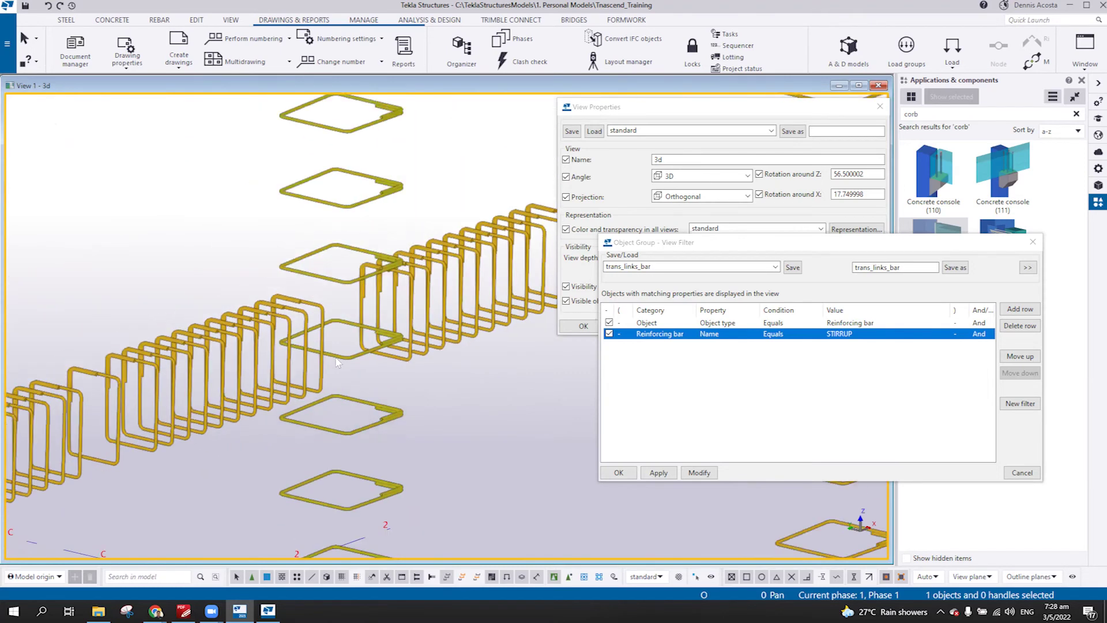
pyautogui.scroll(3, 295, 353)
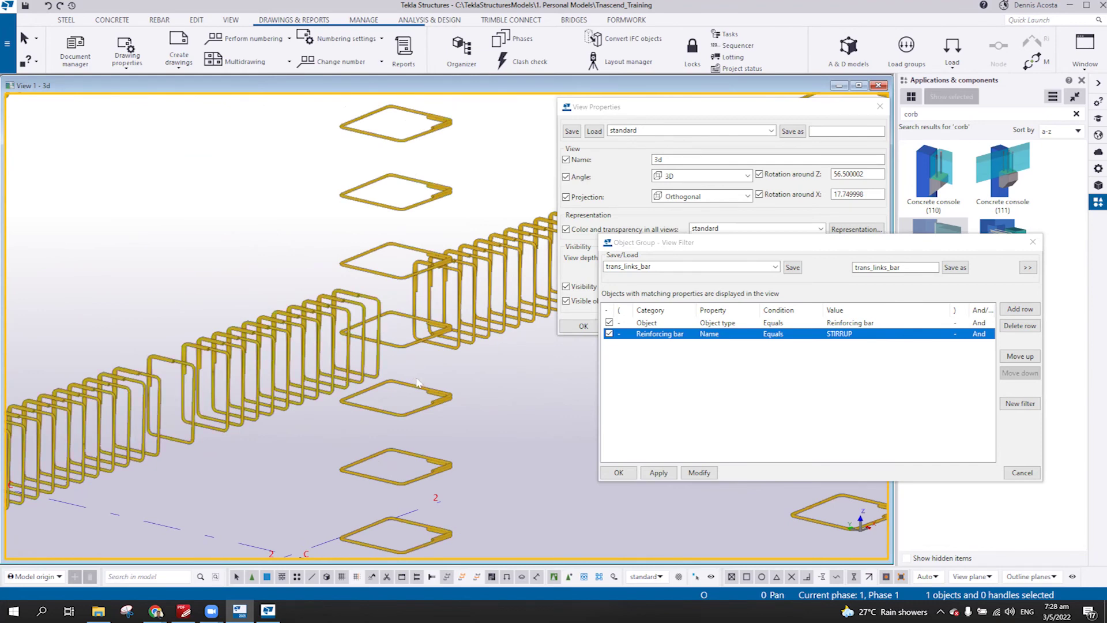
pyautogui.scroll(-2, 417, 382)
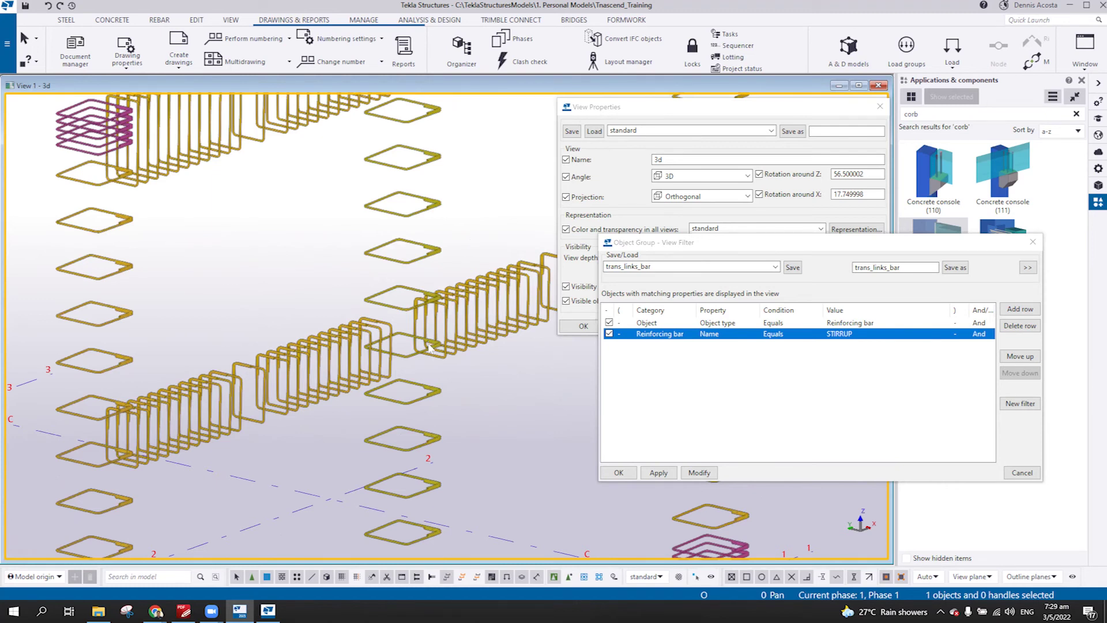
pyautogui.scroll(-1, 428, 347)
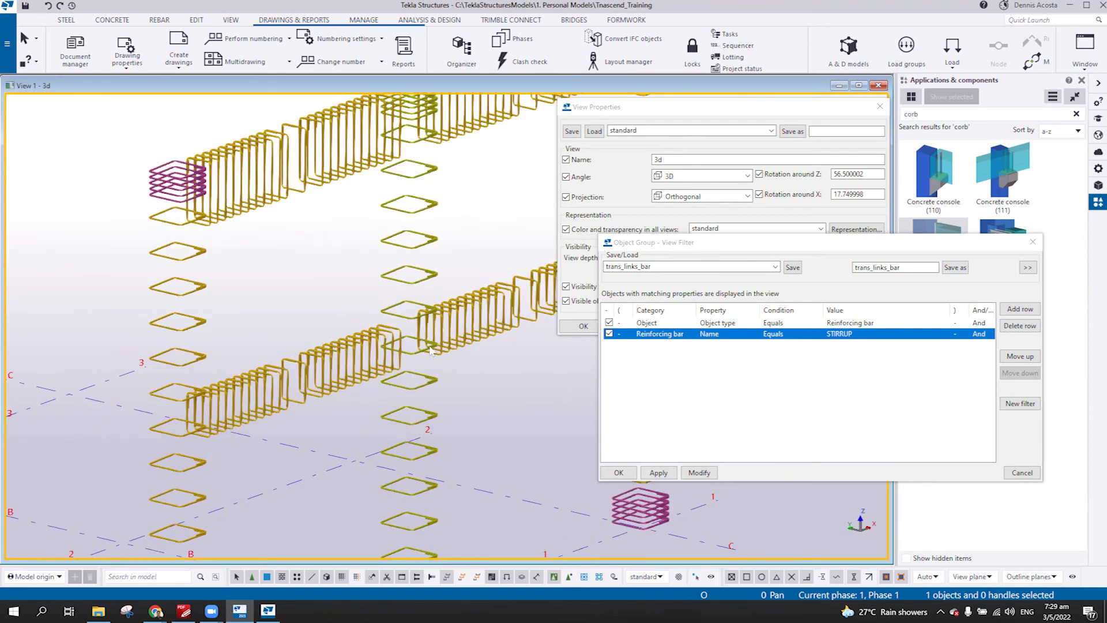
pyautogui.moveTo(449, 346); pyautogui.dragTo(439, 323, button='middle')
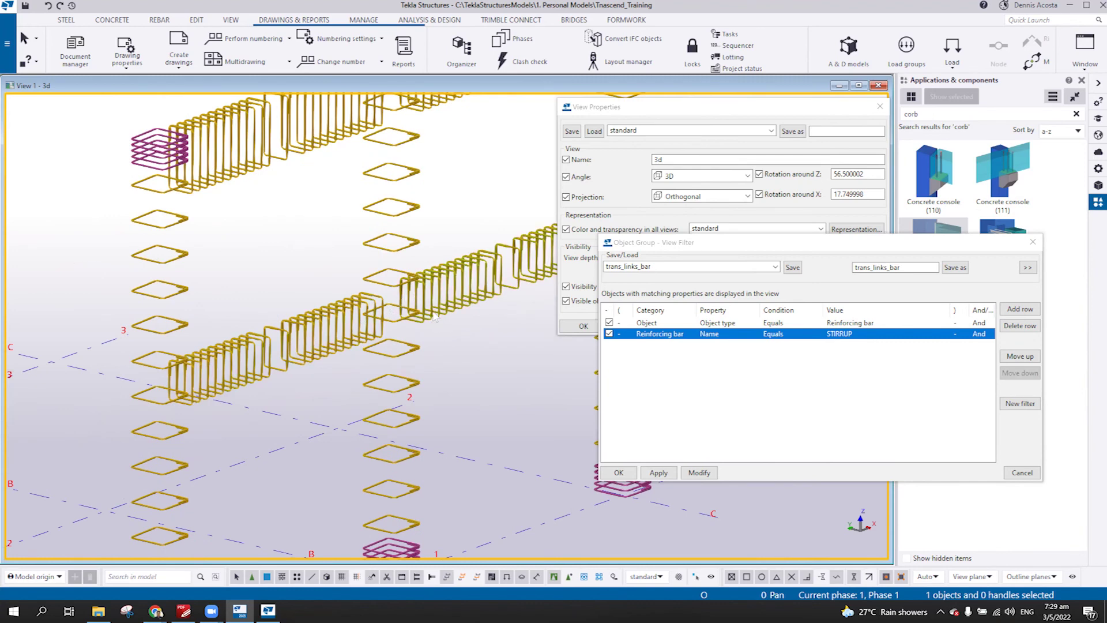
pyautogui.scroll(2, 407, 301)
pyautogui.scroll(1, 404, 277)
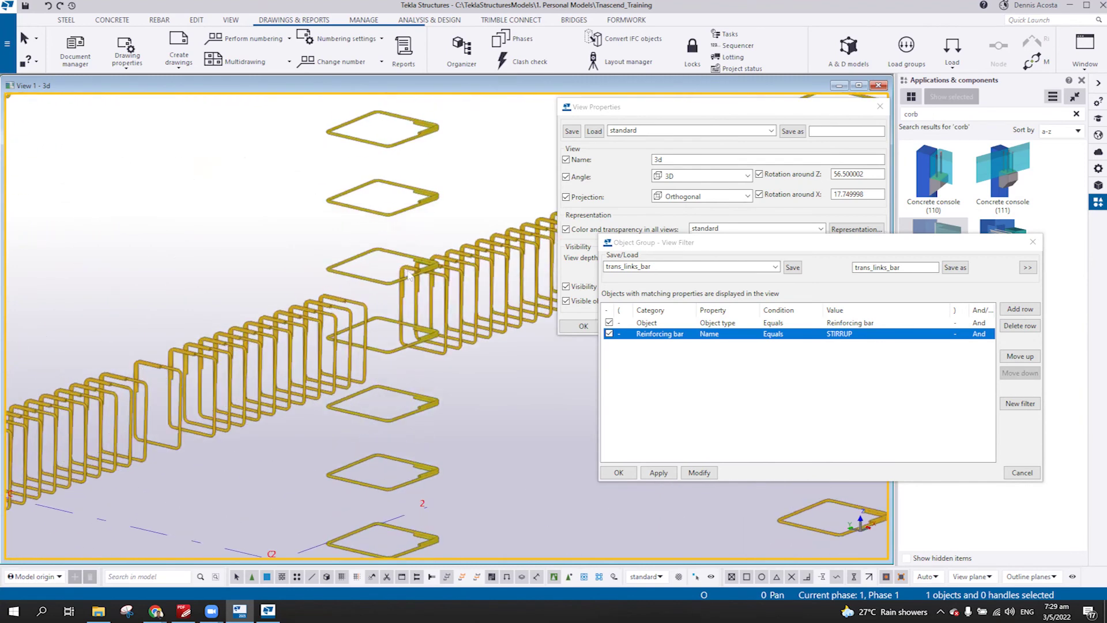
pyautogui.scroll(-2, 432, 326)
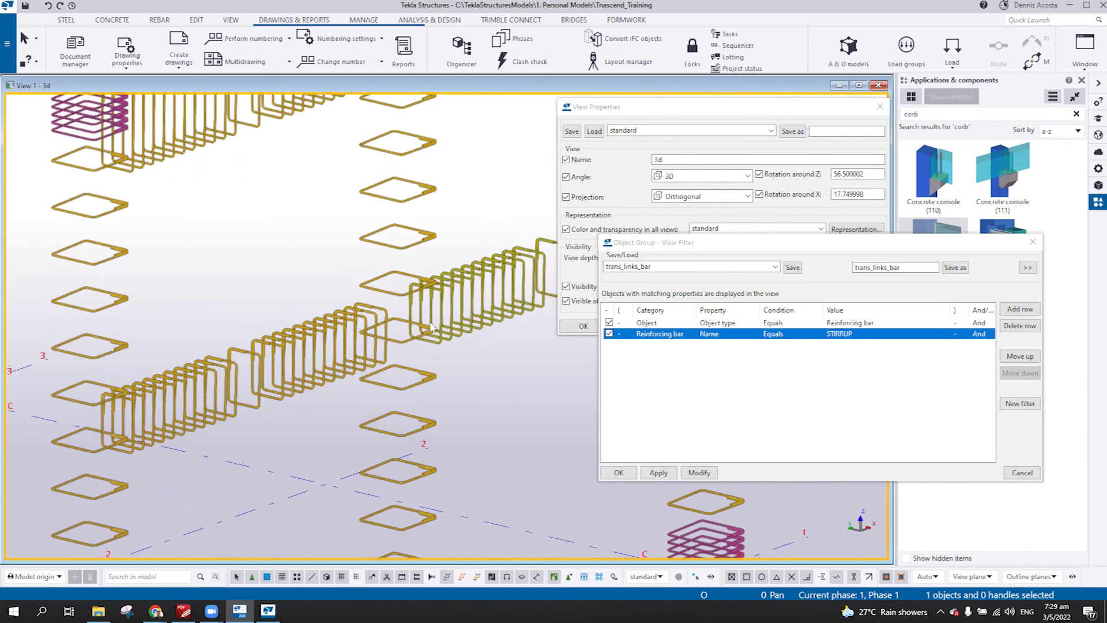
pyautogui.scroll(-1, 431, 327)
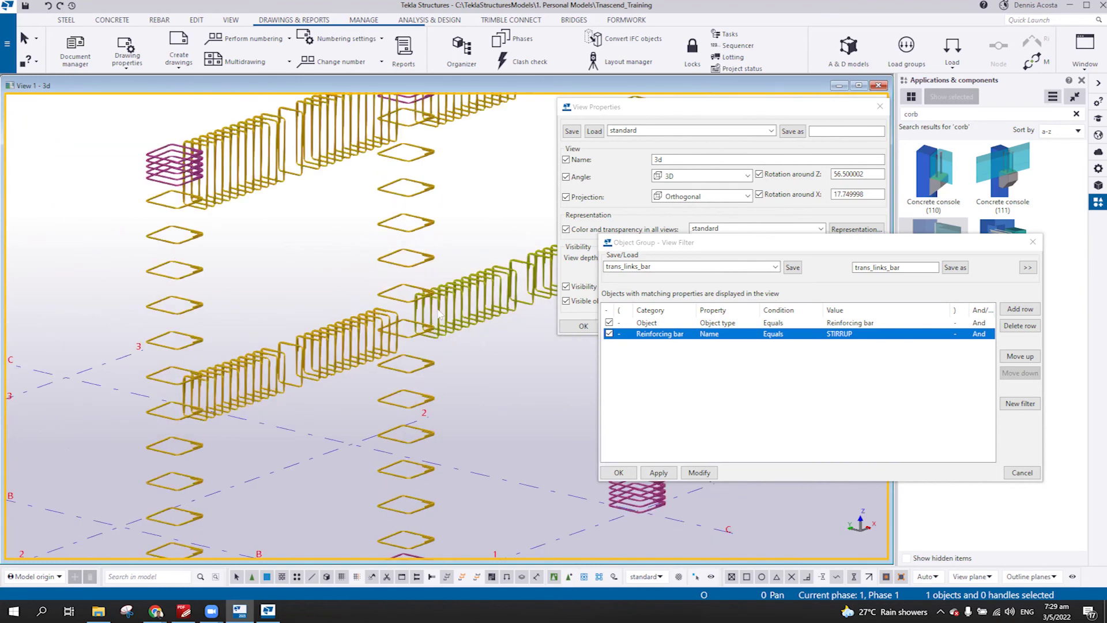
pyautogui.moveTo(455, 345); pyautogui.dragTo(402, 371, button='middle')
pyautogui.scroll(-3, 418, 341)
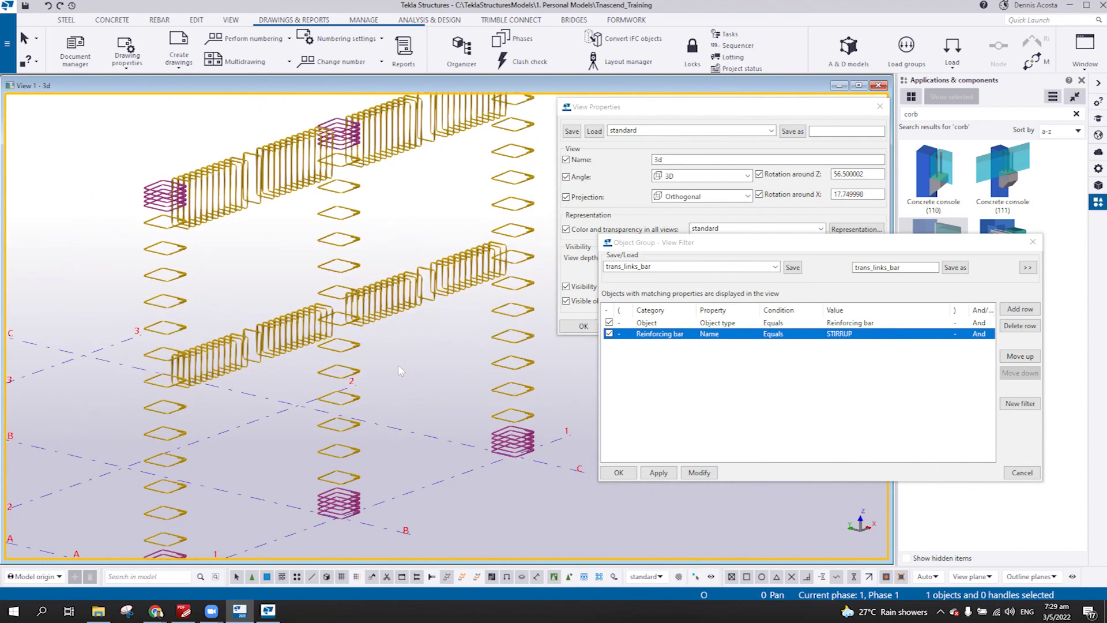